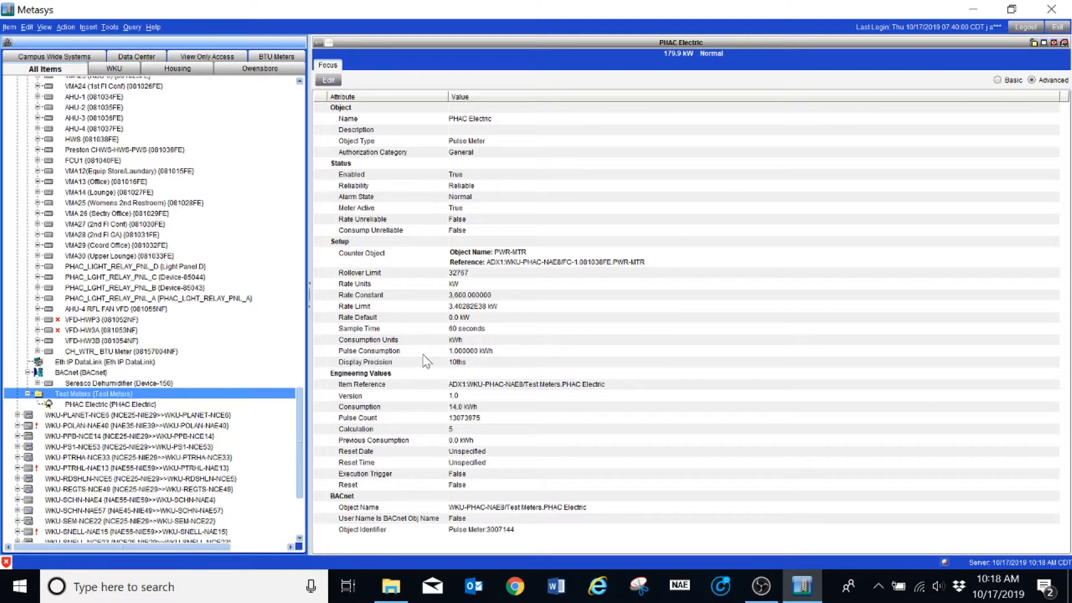
Start inserting a new AV object into the Test Meters folder.
left_click(137, 406)
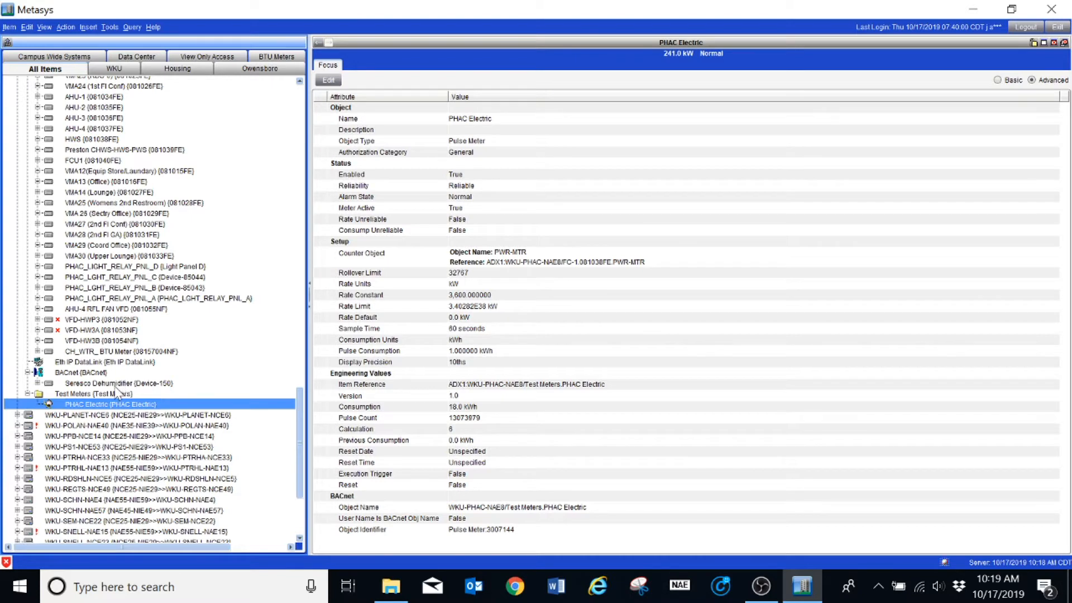
left_click(97, 394)
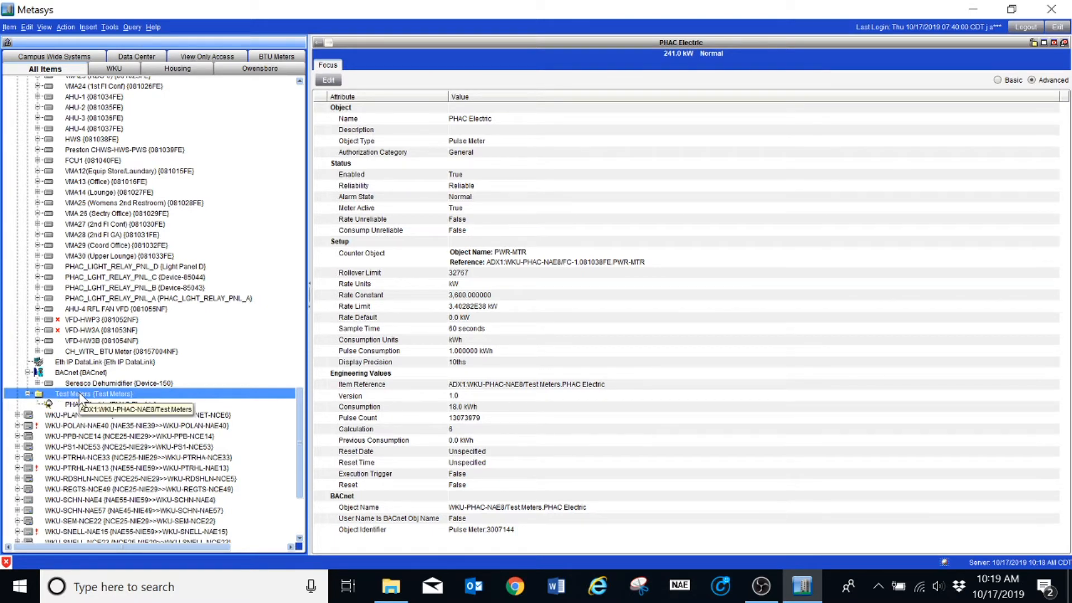
left_click(87, 27)
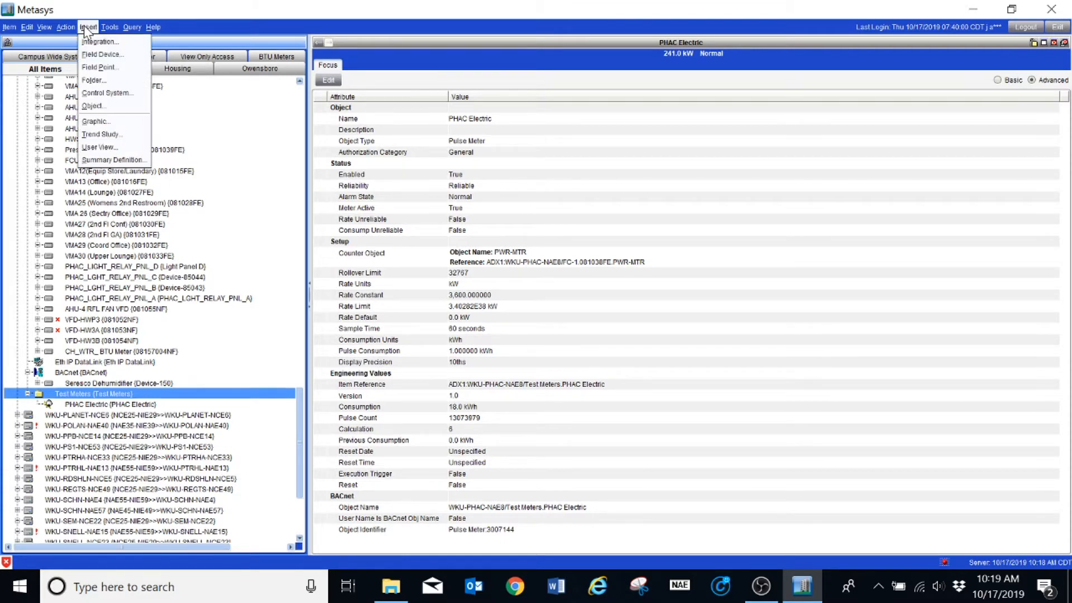
left_click(92, 106)
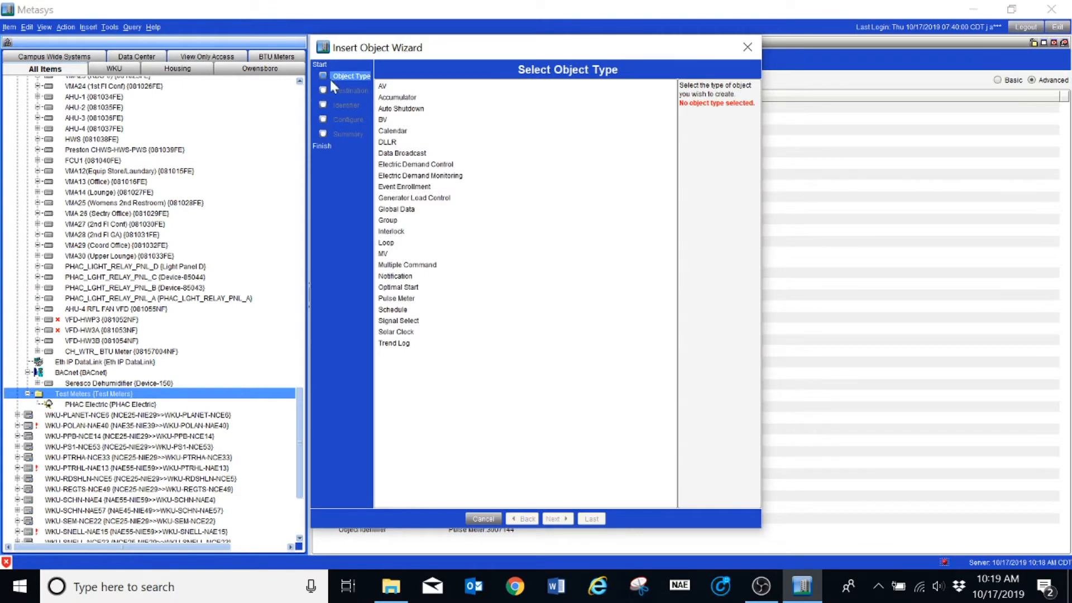
left_click(382, 87)
left_click(562, 518)
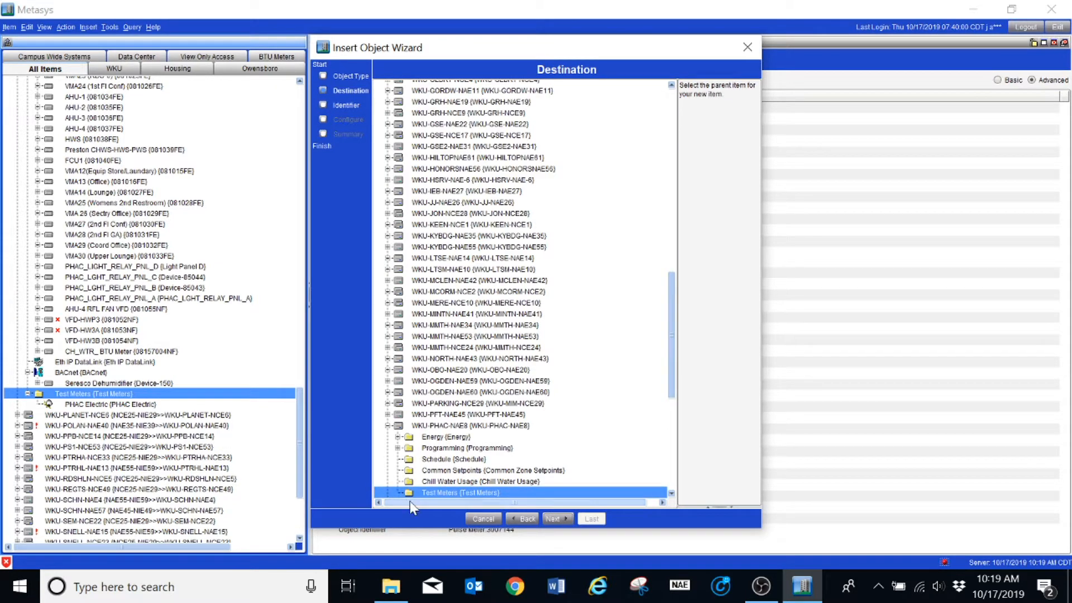
left_click(557, 519)
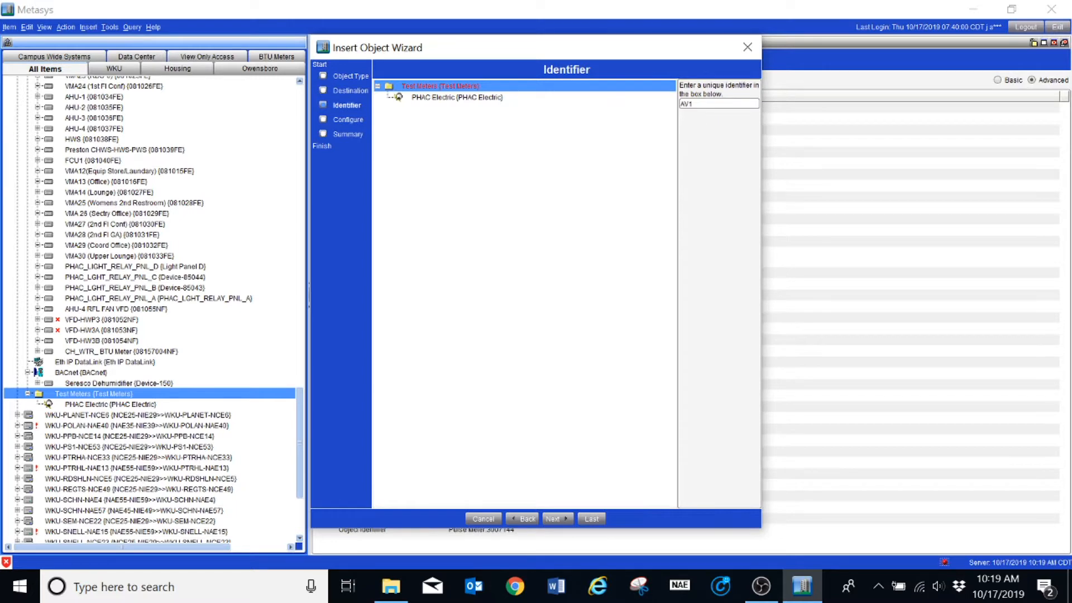
Set the new object's identifier to PHAC Prev and continue to configuration.
double_click(687, 104)
type("PHAC Prev")
left_click(561, 518)
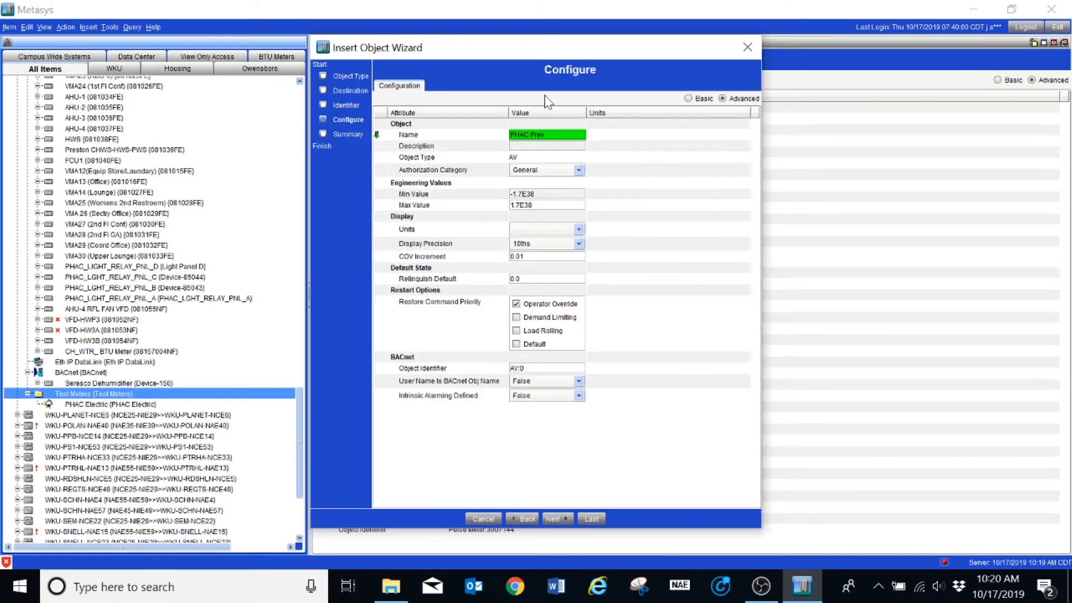
Enter the description PHACE Previous Electric Consumption.
left_click(530, 145)
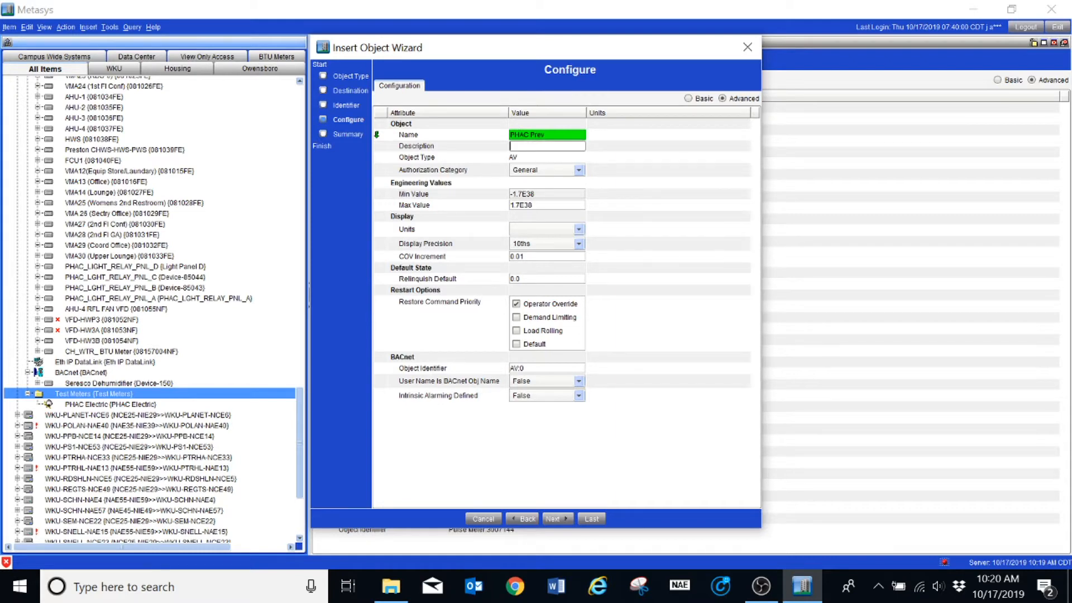
type("PHACE")
type(" Previous")
type(" Electric")
type(" Consump")
type("tion")
left_click(580, 170)
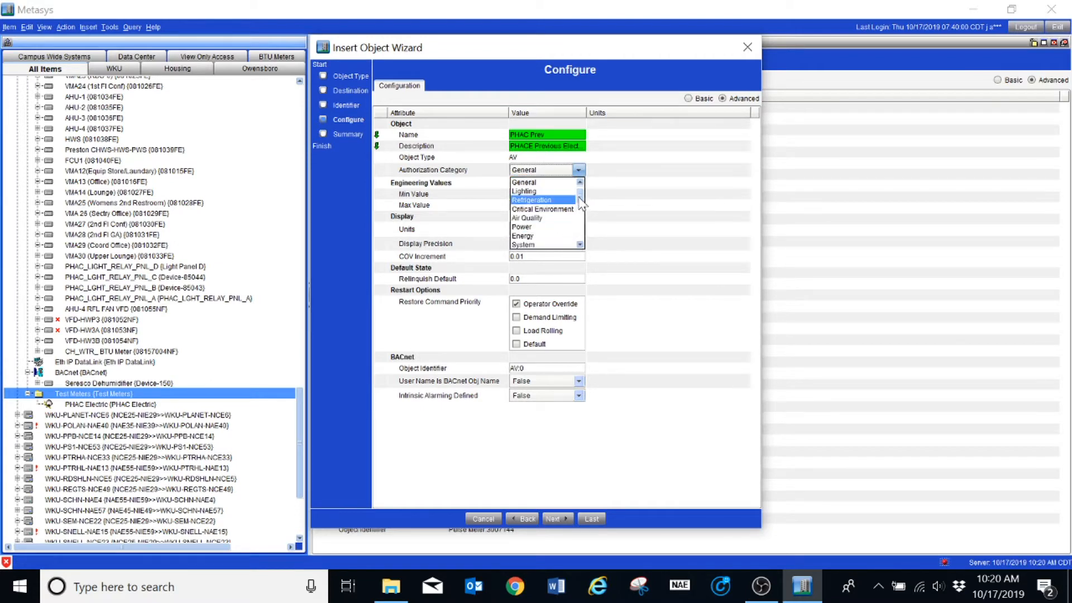
mouse_move(580, 193)
left_mouse_down()
mouse_move(584, 220)
mouse_move(590, 198)
left_mouse_up()
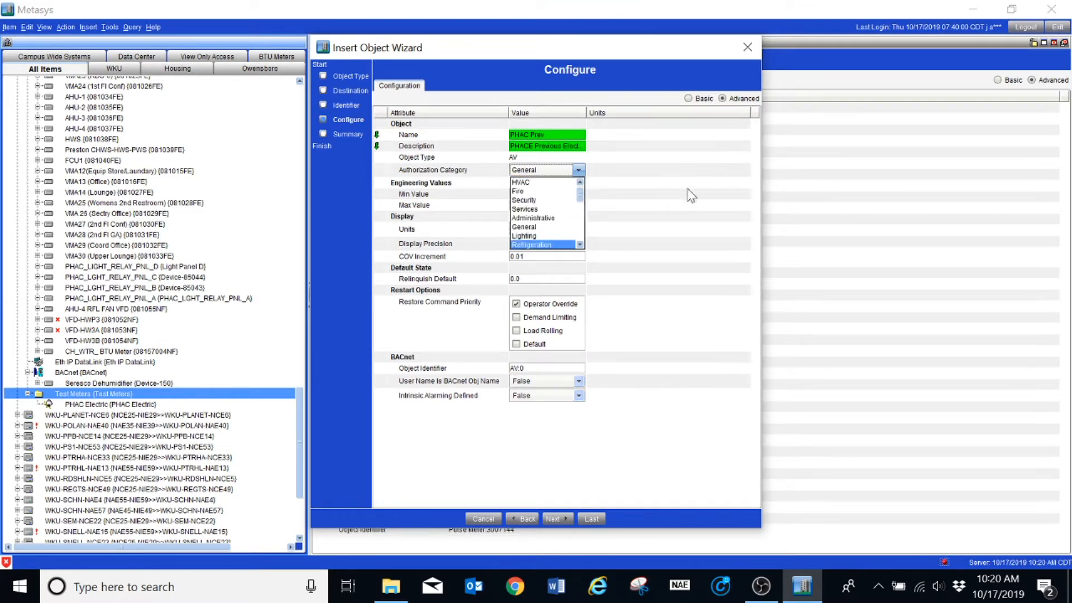
left_click(682, 216)
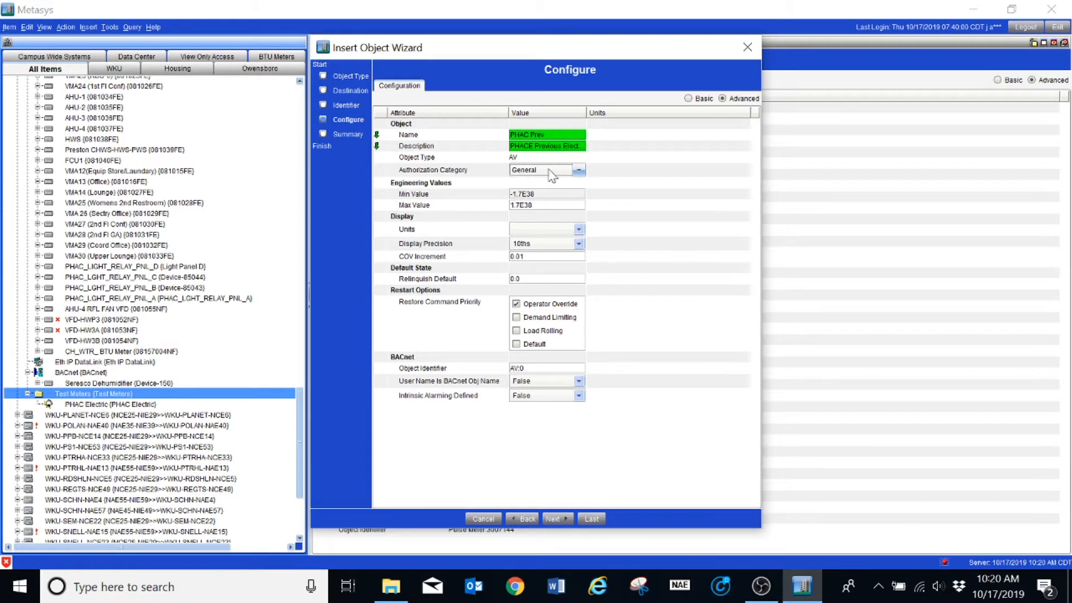
Set the display Units to kWh.
left_click(530, 230)
left_click(533, 230)
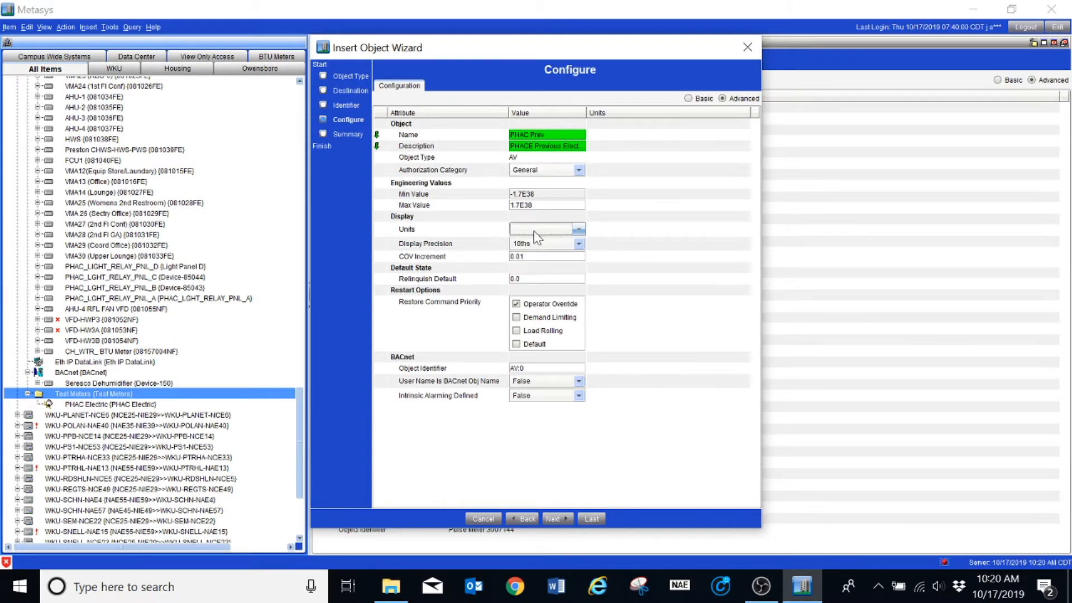
left_click(536, 230)
type("K")
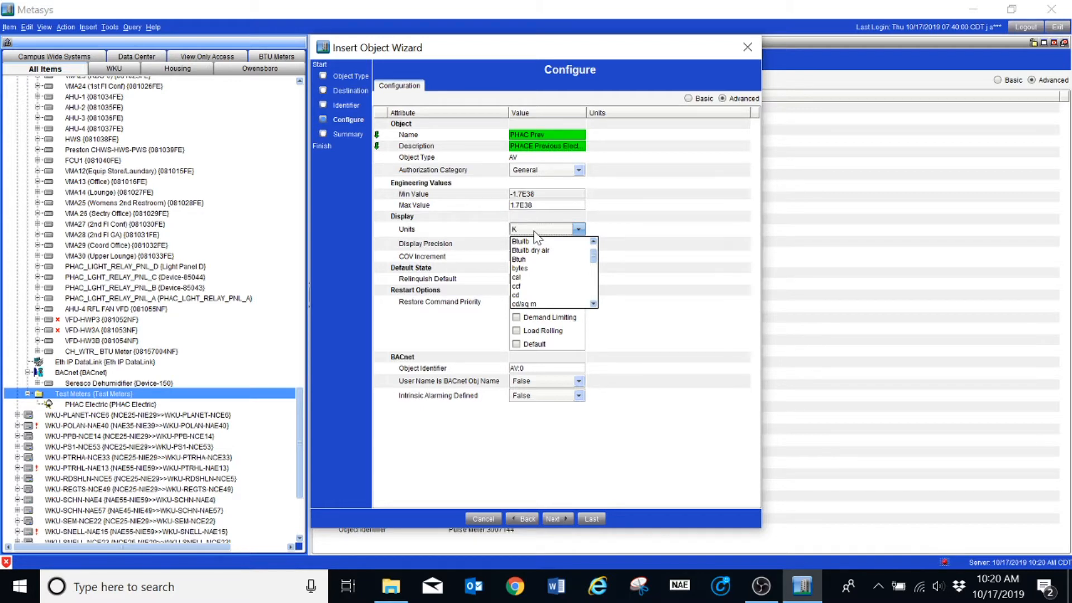
type(" Factor")
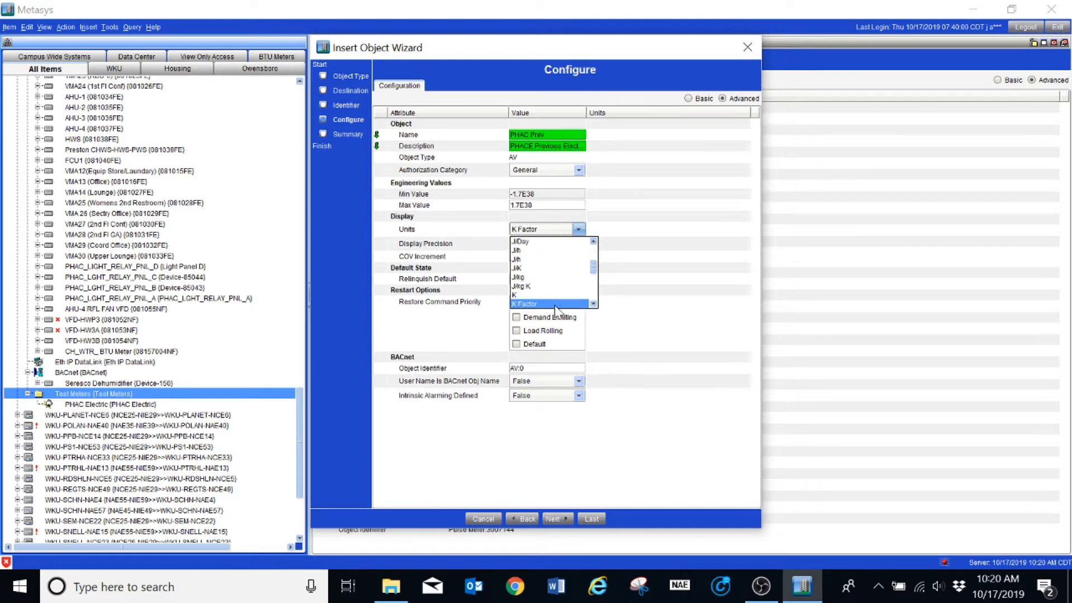
left_click(592, 304)
left_click(593, 304)
left_click(593, 305)
left_click(593, 305)
left_click(593, 304)
left_click(593, 304)
left_click(593, 304)
left_click(593, 305)
left_click(592, 305)
left_click(593, 304)
left_click(592, 304)
left_click(593, 305)
left_click(593, 304)
left_click(593, 305)
left_click(592, 304)
left_click(592, 304)
left_click(593, 304)
left_click(593, 304)
left_click(593, 304)
left_click(593, 304)
left_click(592, 304)
left_click(593, 305)
left_click(593, 305)
left_click(593, 304)
left_click(593, 304)
left_click(593, 304)
left_click(593, 305)
left_click(593, 305)
left_click(593, 304)
left_click(592, 304)
left_click(593, 304)
left_click(593, 304)
left_click(593, 304)
left_click(593, 304)
left_click(593, 304)
left_click(593, 305)
left_click(593, 304)
left_click(592, 304)
left_click(593, 304)
left_click(593, 304)
left_click(593, 304)
left_click(593, 304)
left_click(593, 304)
left_click(592, 304)
left_click(592, 304)
left_click(593, 305)
left_click(593, 304)
left_click(593, 304)
left_click(593, 305)
left_click(593, 305)
left_click(593, 304)
left_click(593, 305)
left_click(593, 304)
left_click(593, 305)
left_click(593, 305)
left_click(593, 304)
left_click(593, 305)
left_click(593, 304)
left_click(535, 296)
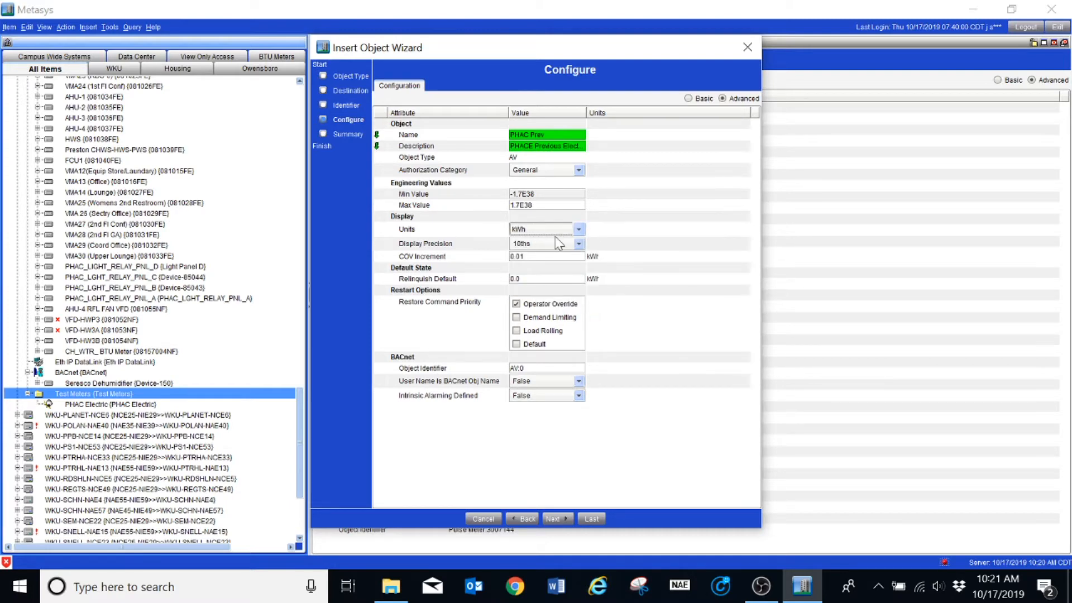
Finish creating the PHAC Prev object and close the extension wizard without adding extensions.
left_click(559, 519)
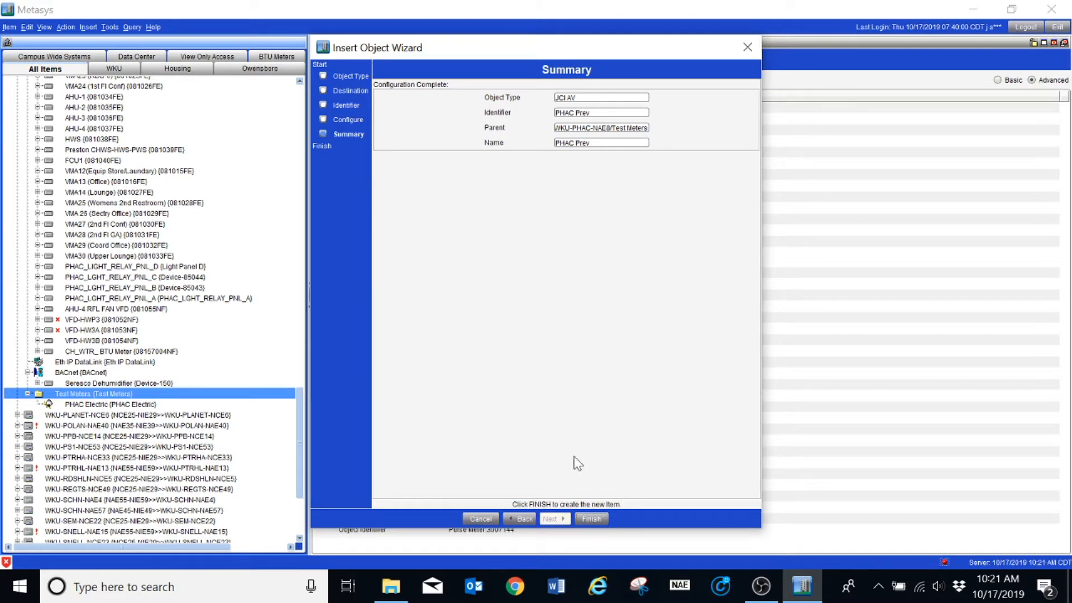
left_click(591, 519)
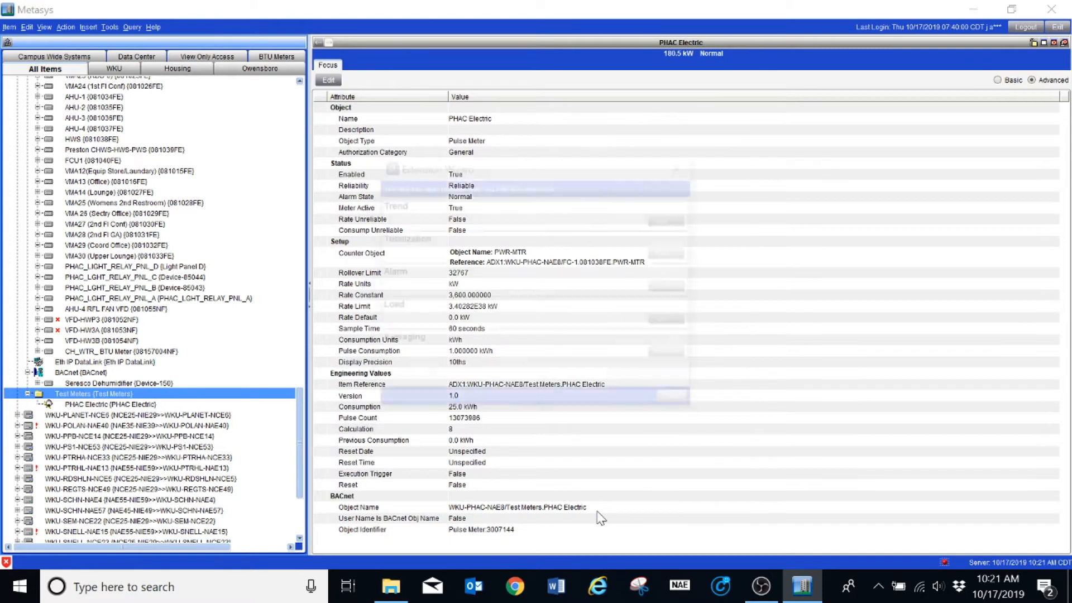
left_click_drag(536, 165, 563, 101)
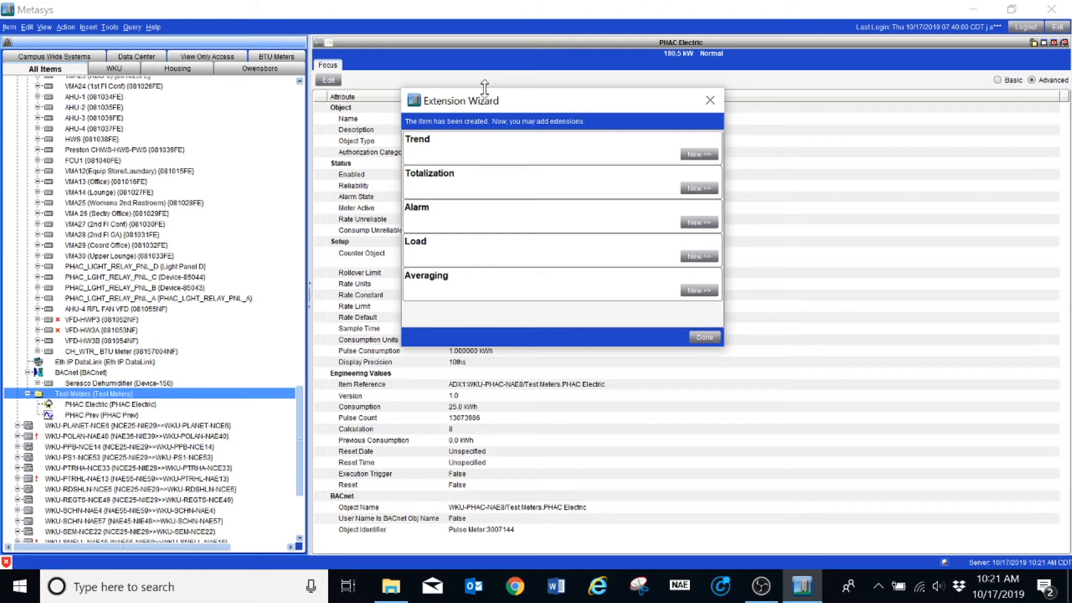
left_click_drag(475, 108, 423, 83)
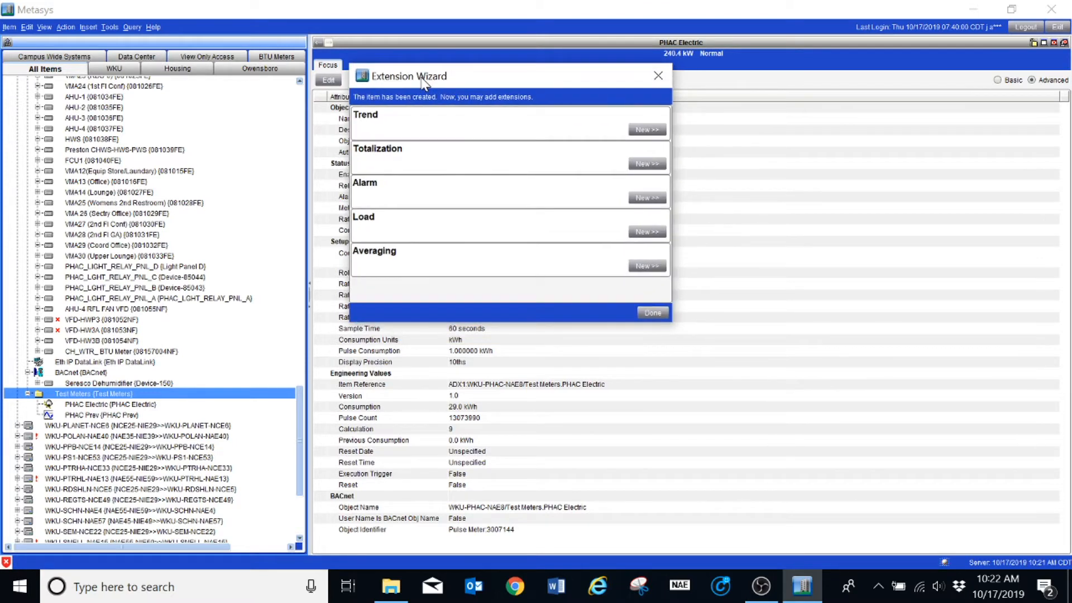
left_click(650, 313)
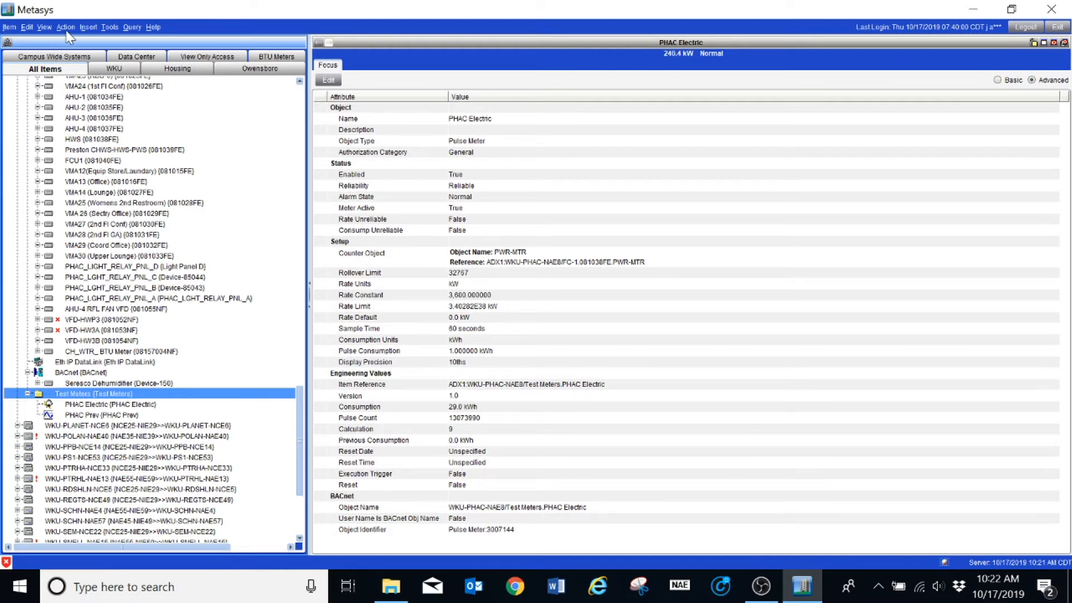
Start inserting a control system into the Test Meters folder.
left_click(87, 28)
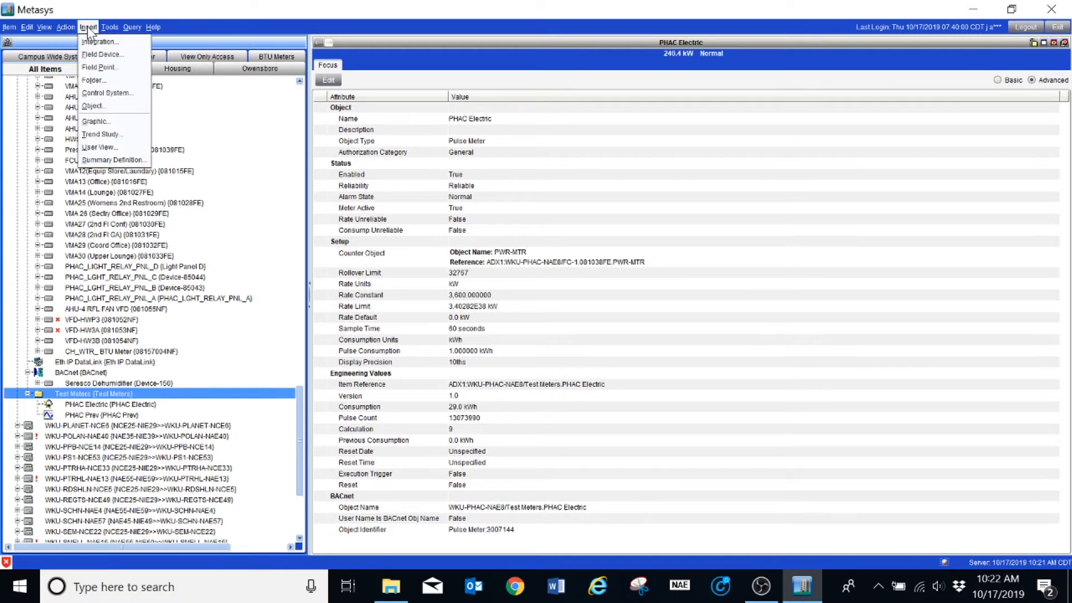
left_click(101, 94)
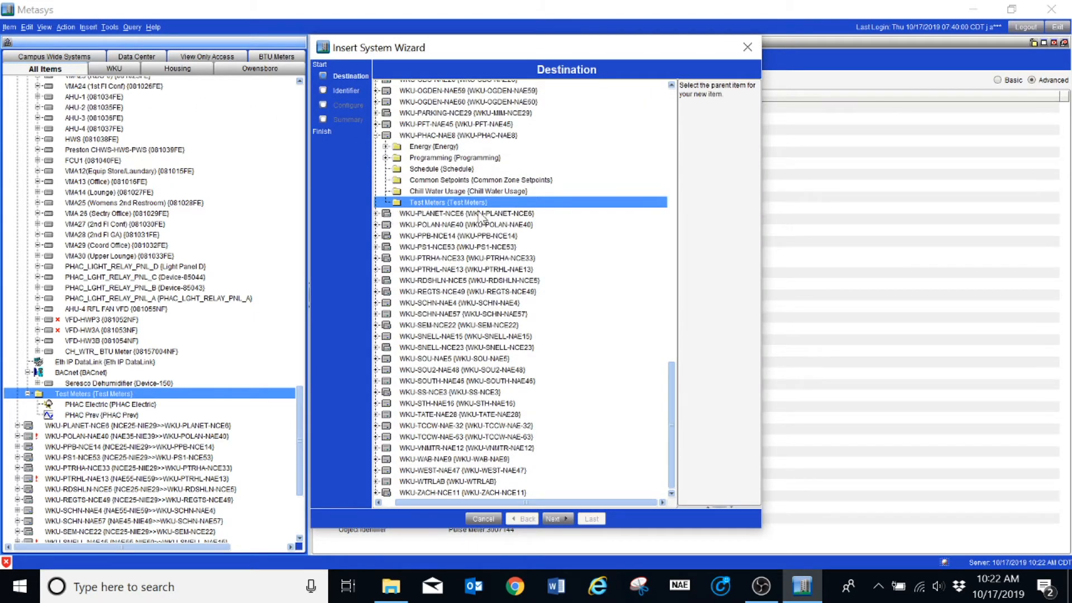
left_click(557, 519)
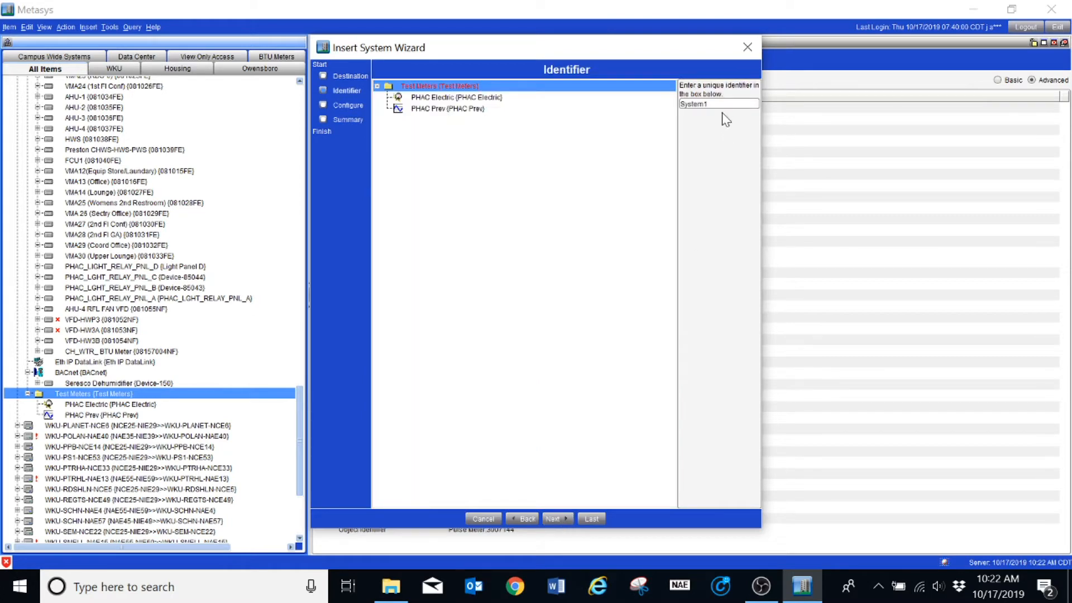
Set the system identifier to Meter Calc and continue to configuration.
double_click(694, 103)
type("Meter Calc")
left_click(559, 516)
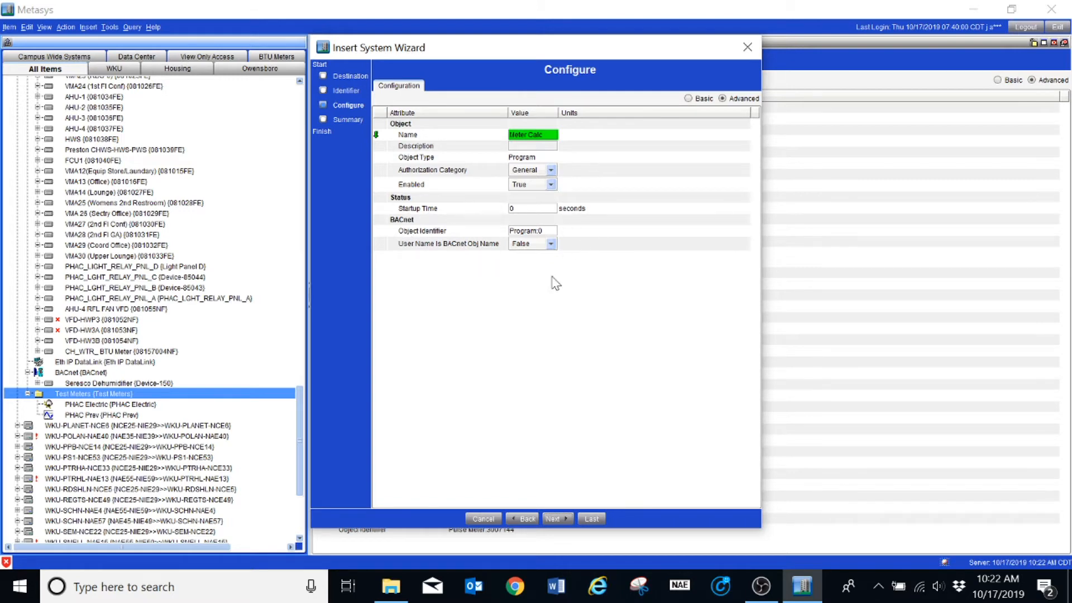
Finish creating the Meter Calc system and close the extension wizard.
left_click(559, 519)
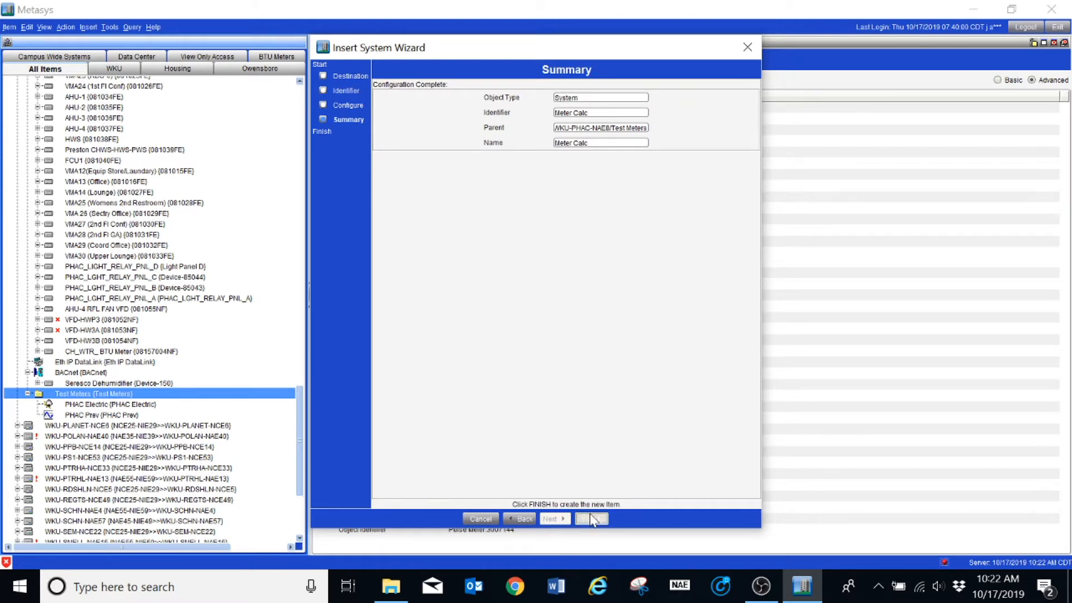
left_click(592, 519)
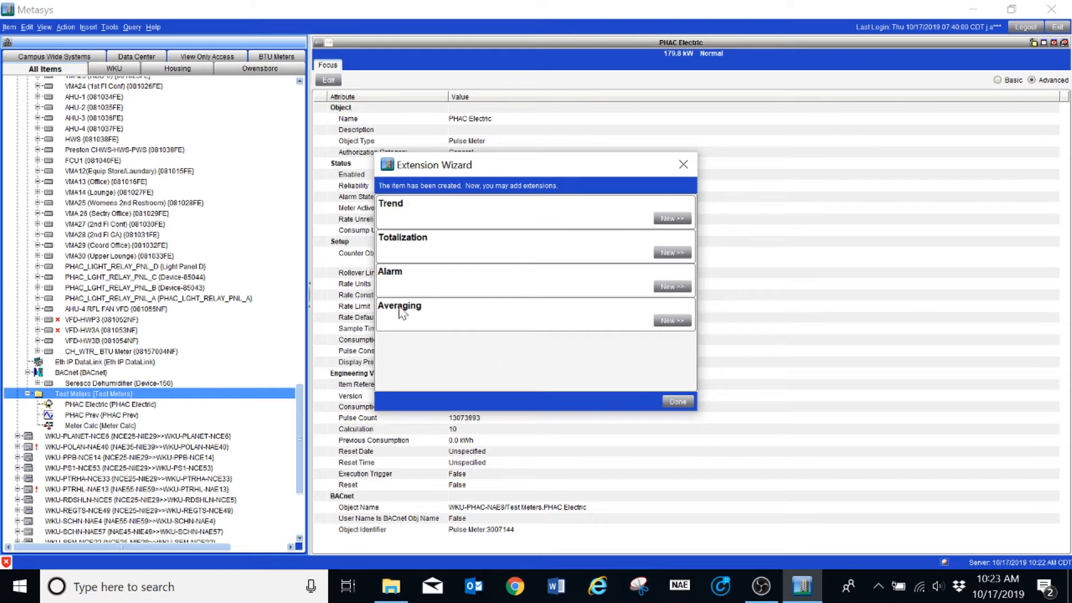
left_click(672, 402)
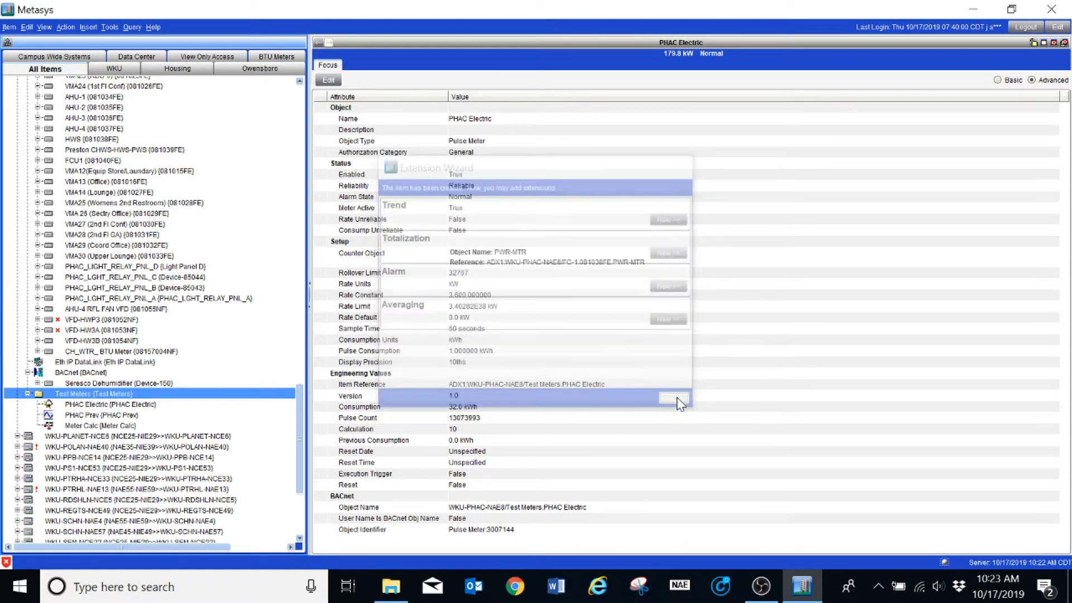
Open the Meter Calc logic for editing and show the Attributes blocks.
left_click(85, 426)
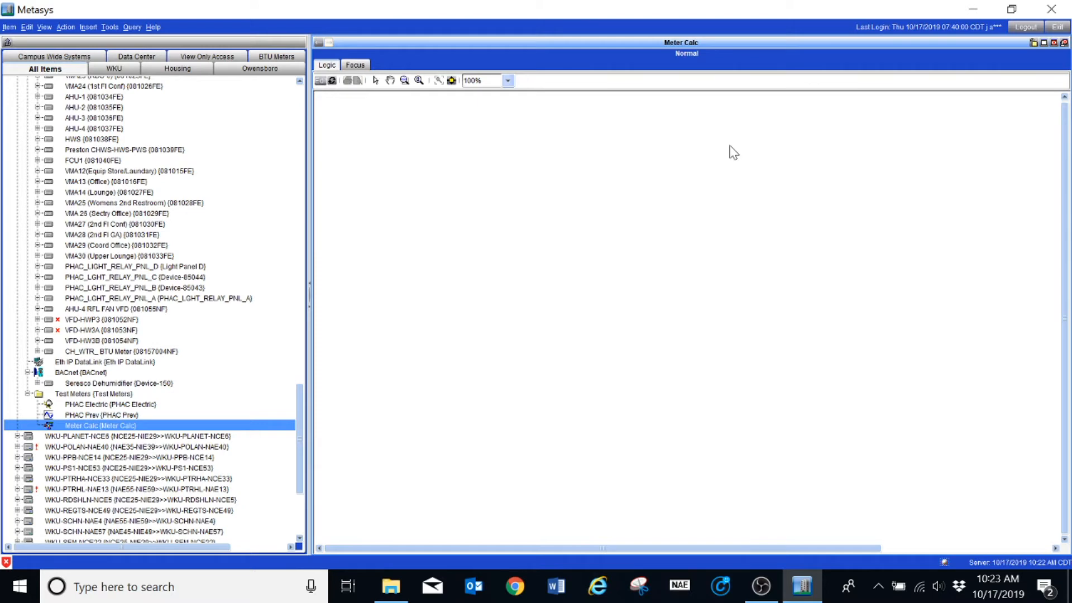
left_click(320, 80)
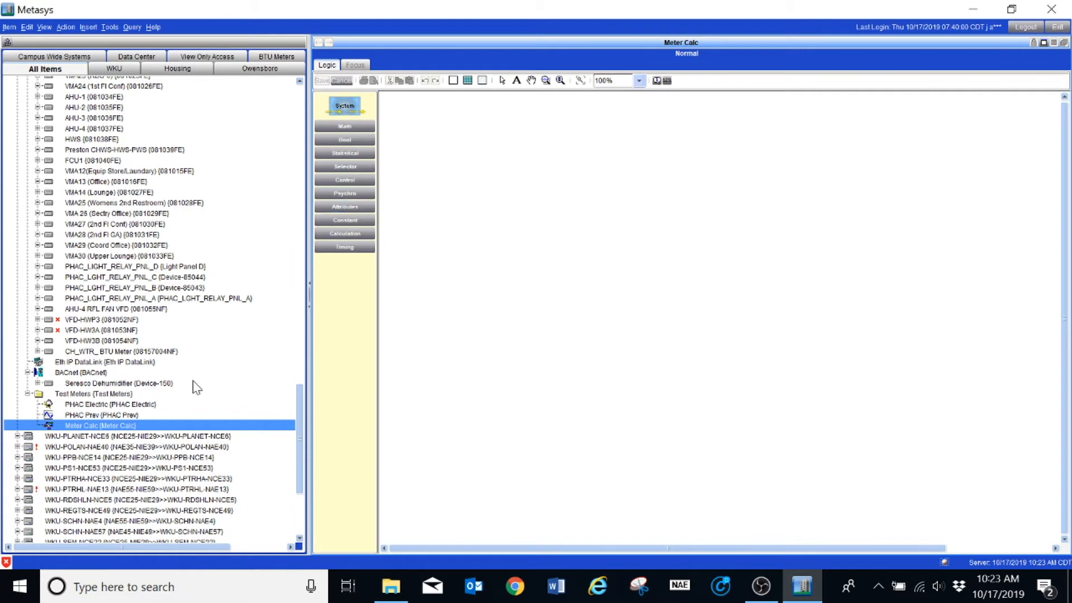
left_click(346, 207)
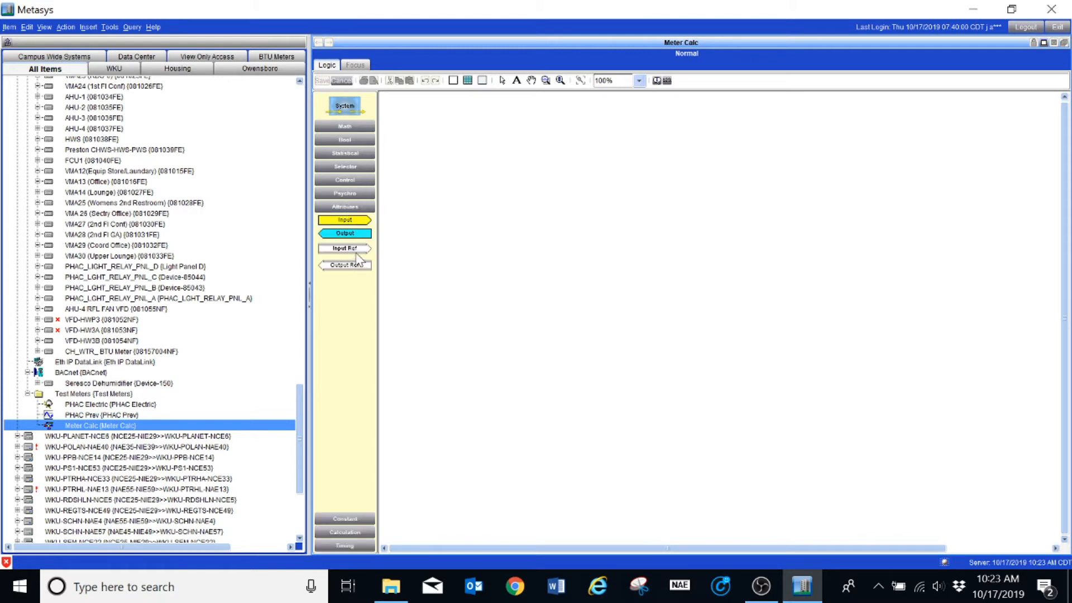
Place an Input Ref block for PHAC Electric on the logic canvas.
left_click(85, 403)
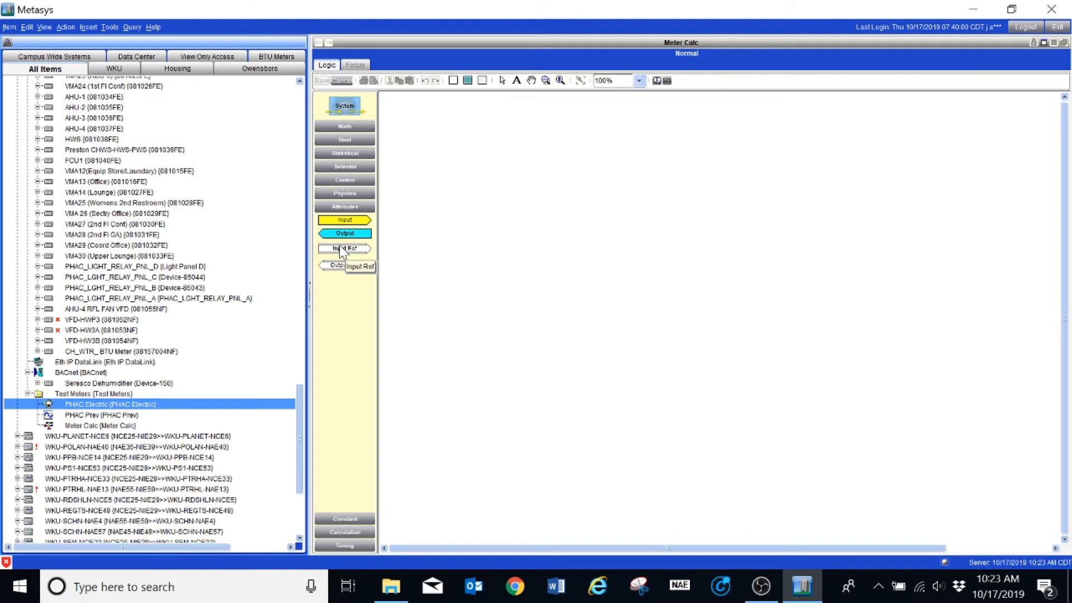
left_click_drag(339, 246, 554, 246)
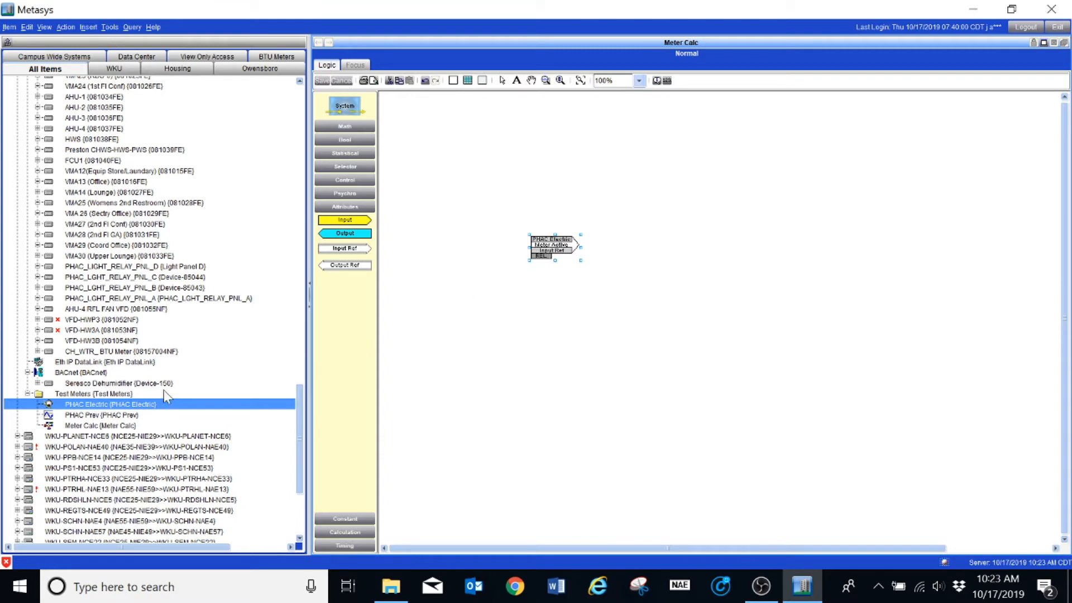
Place an Output Ref block for PHAC Prev to the right of the input block.
left_click(91, 417)
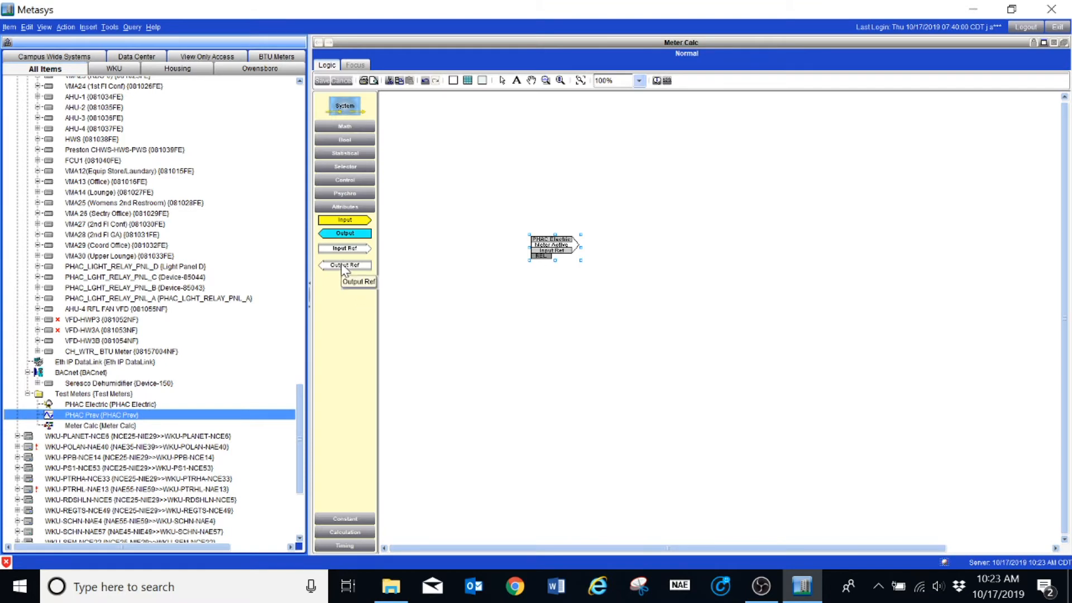
left_click_drag(345, 270, 657, 249)
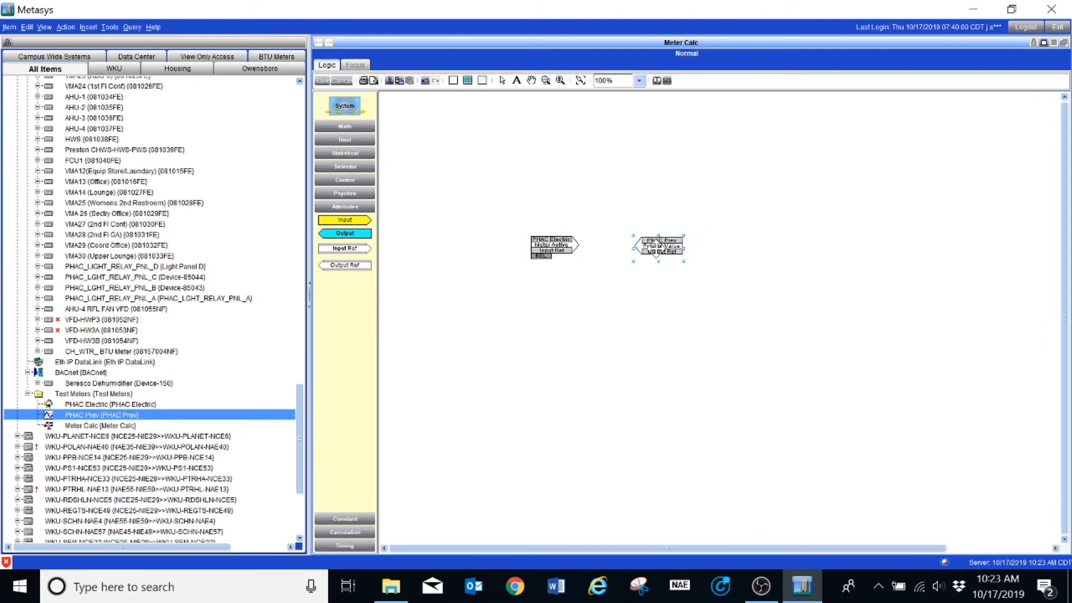
left_click(639, 81)
left_click(629, 102)
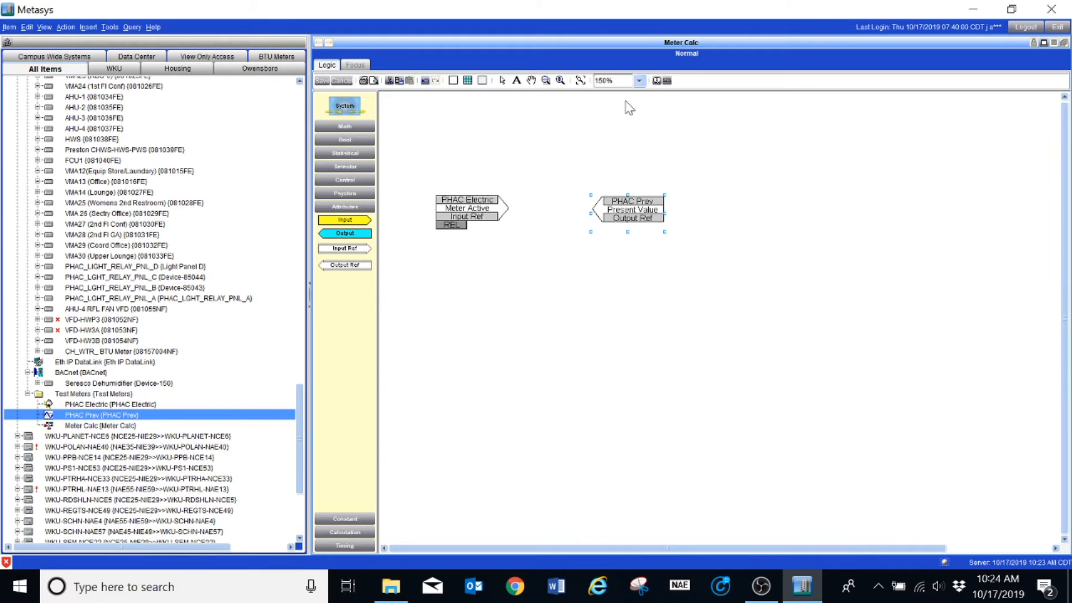
Connect the PHAC Electric input block to the PHAC Prev output block with priority 12.
left_click(639, 81)
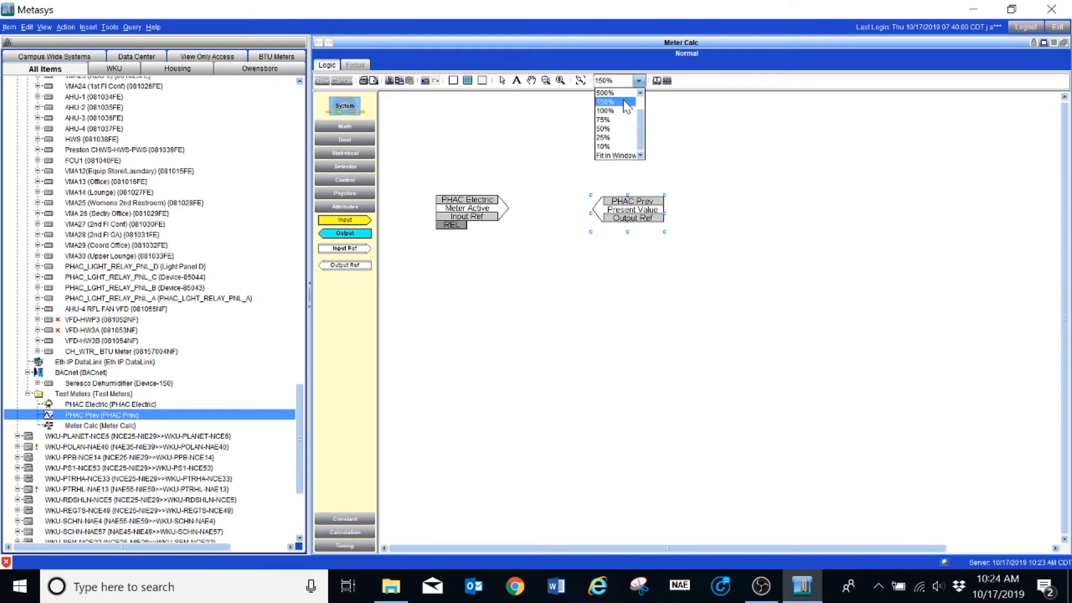
left_click(627, 103)
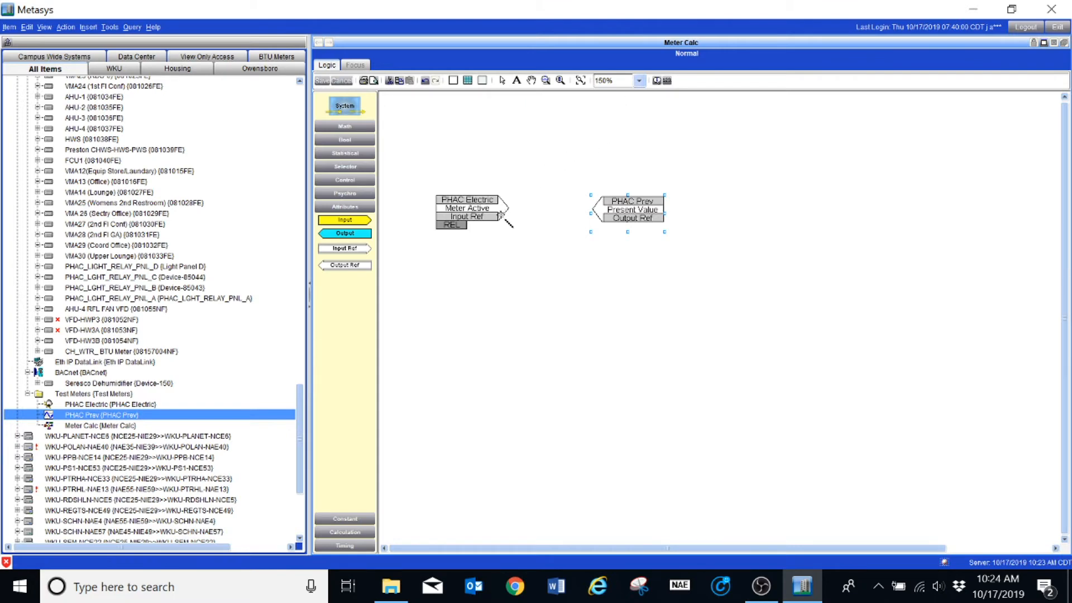
left_click_drag(502, 209, 599, 211)
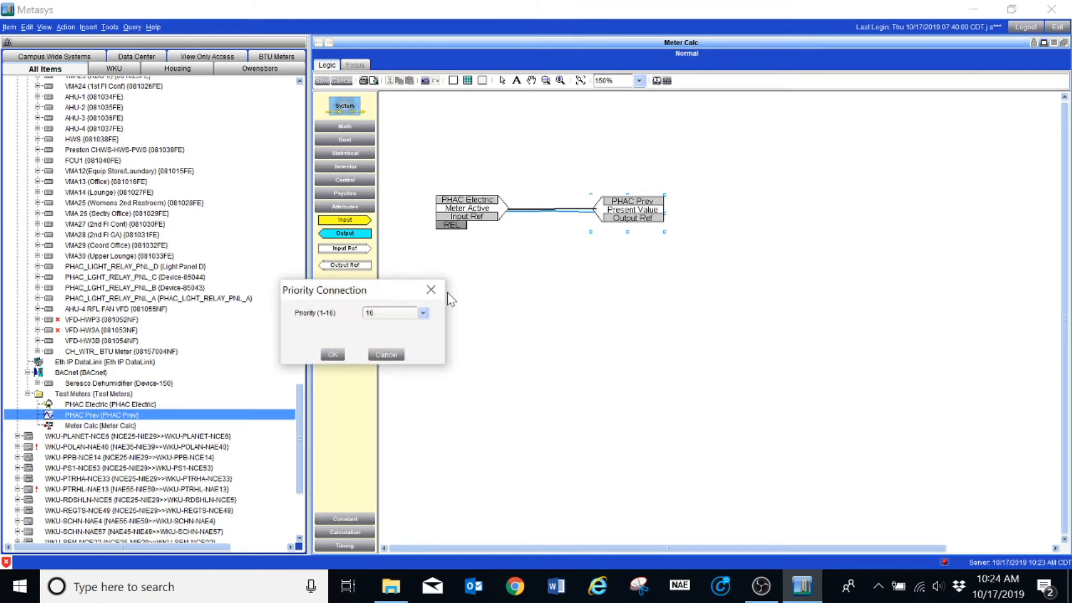
left_click(407, 312)
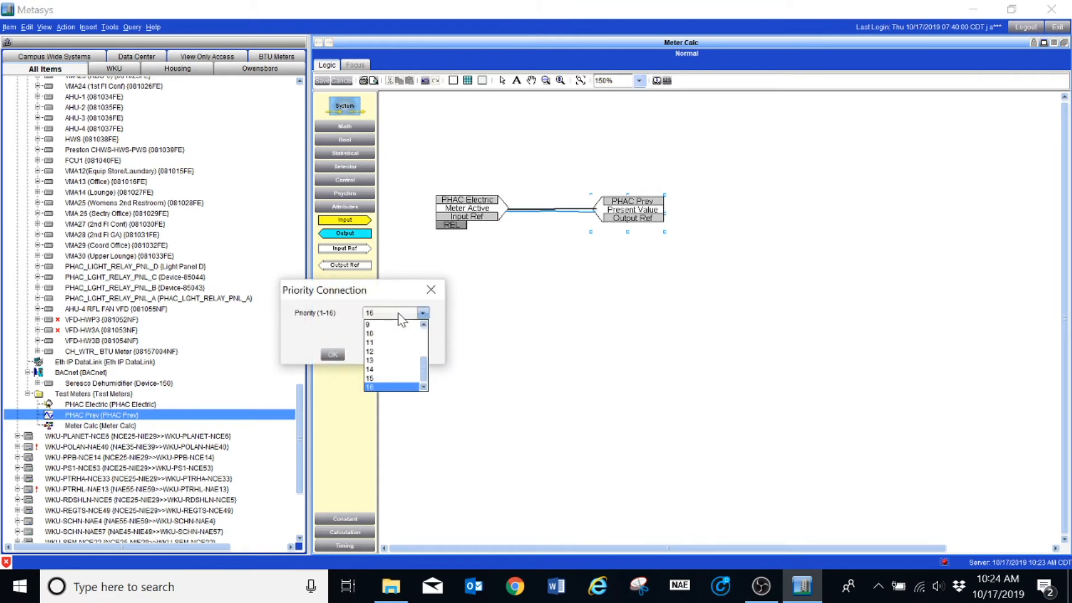
left_click(383, 351)
left_click(332, 355)
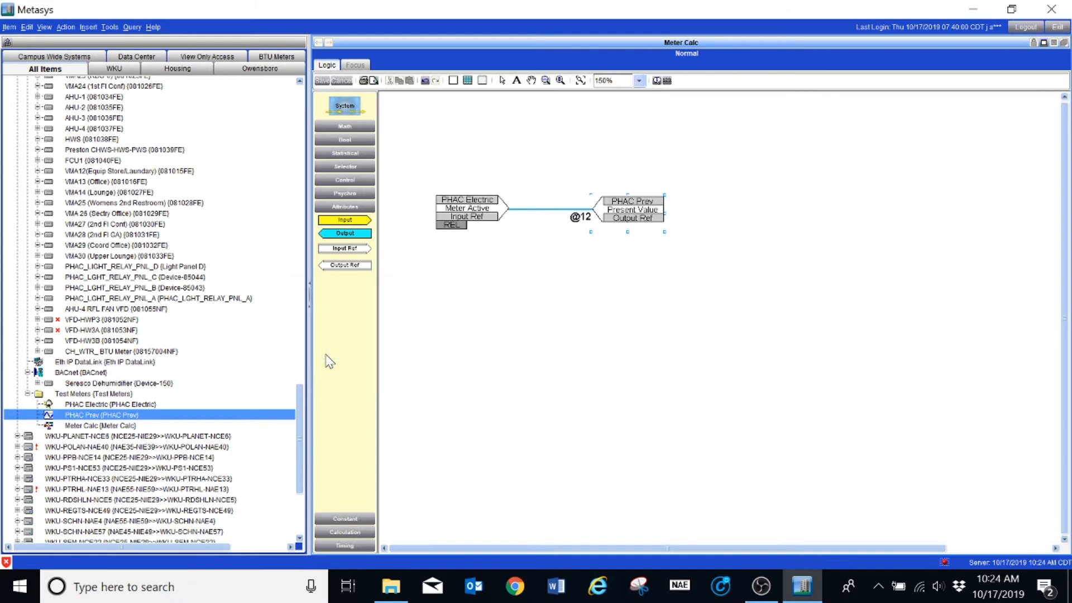
Change the PHAC Electric input reference's attribute to Previous Consumption.
left_click(470, 210)
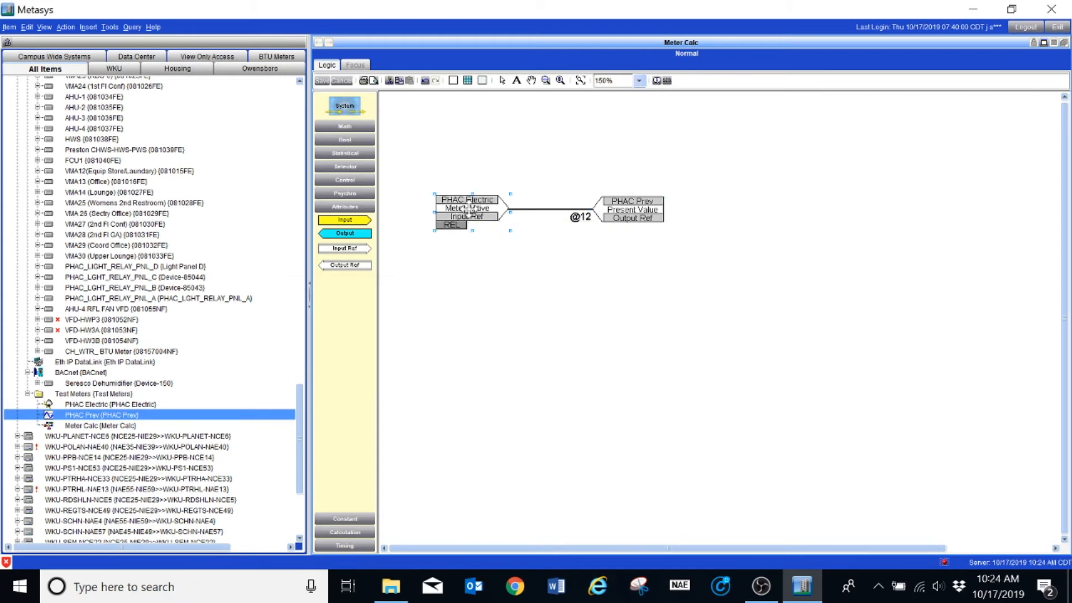
double_click(470, 210)
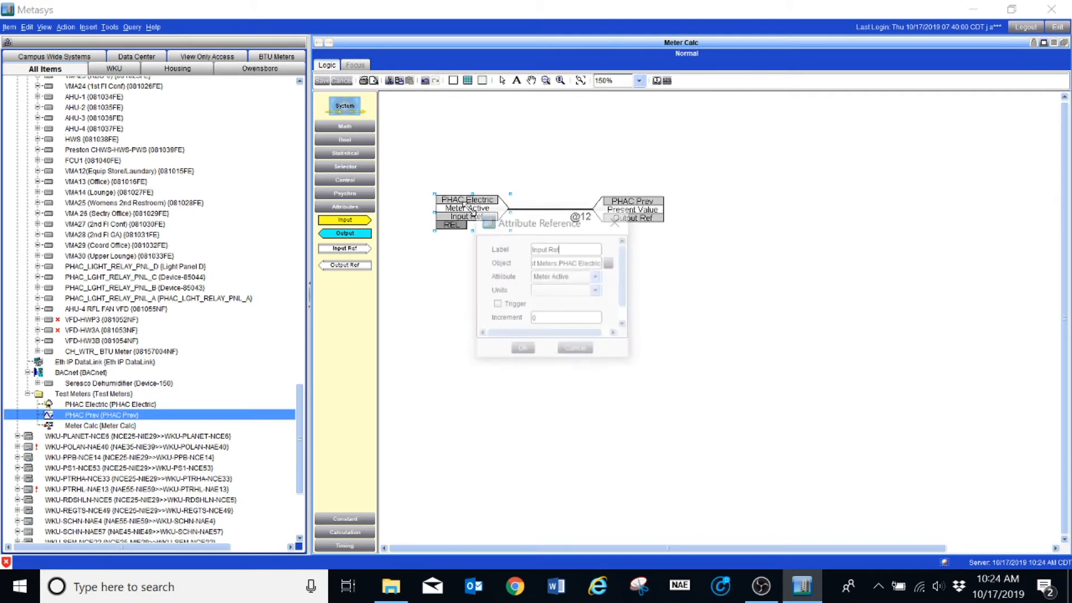
left_click_drag(632, 360, 888, 389)
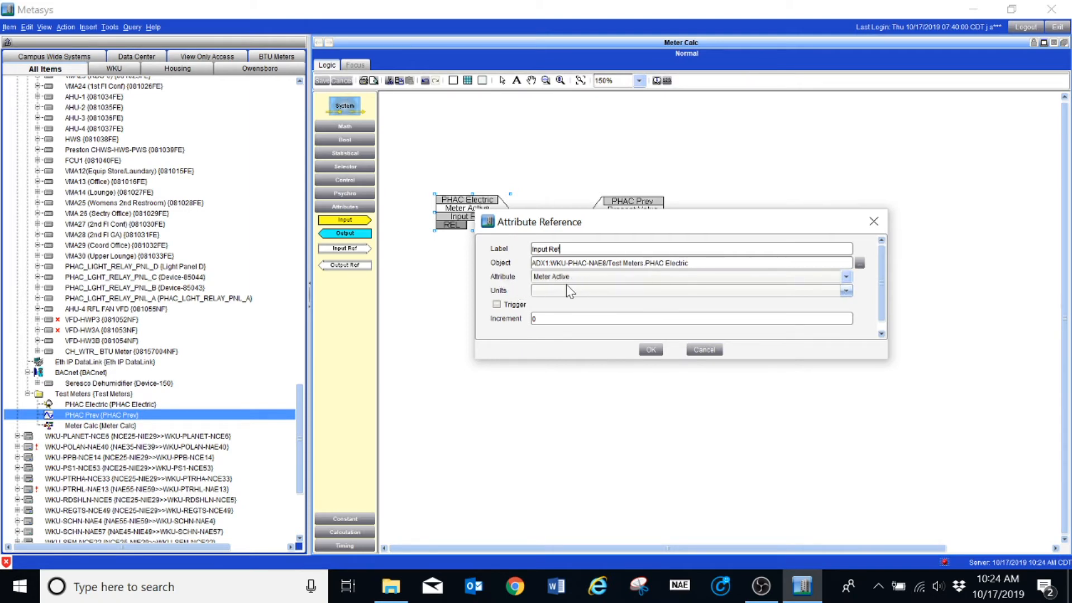
left_click(847, 277)
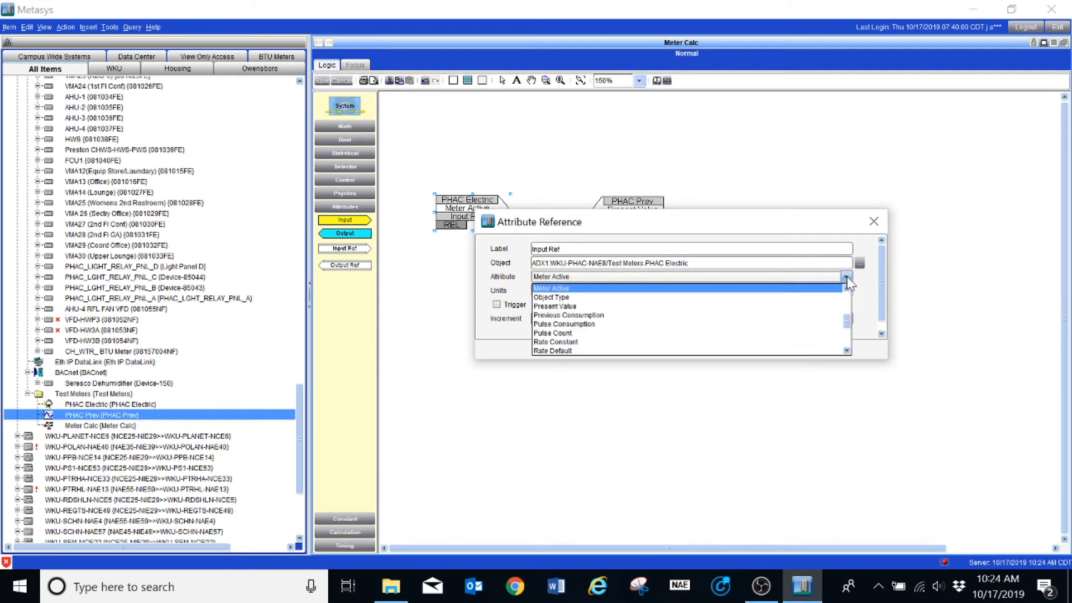
left_click(593, 317)
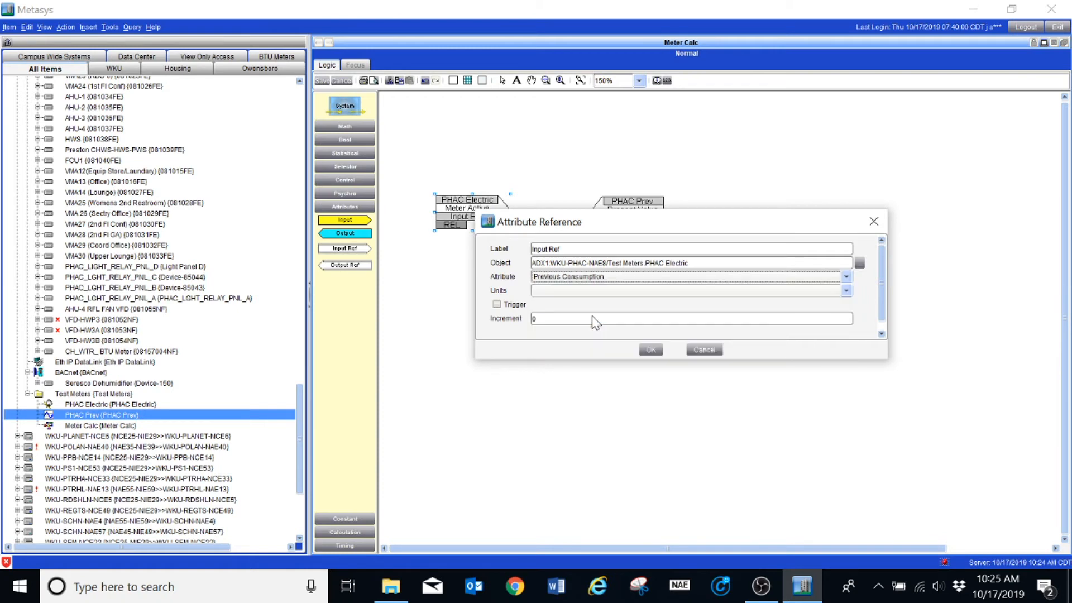
left_click(651, 349)
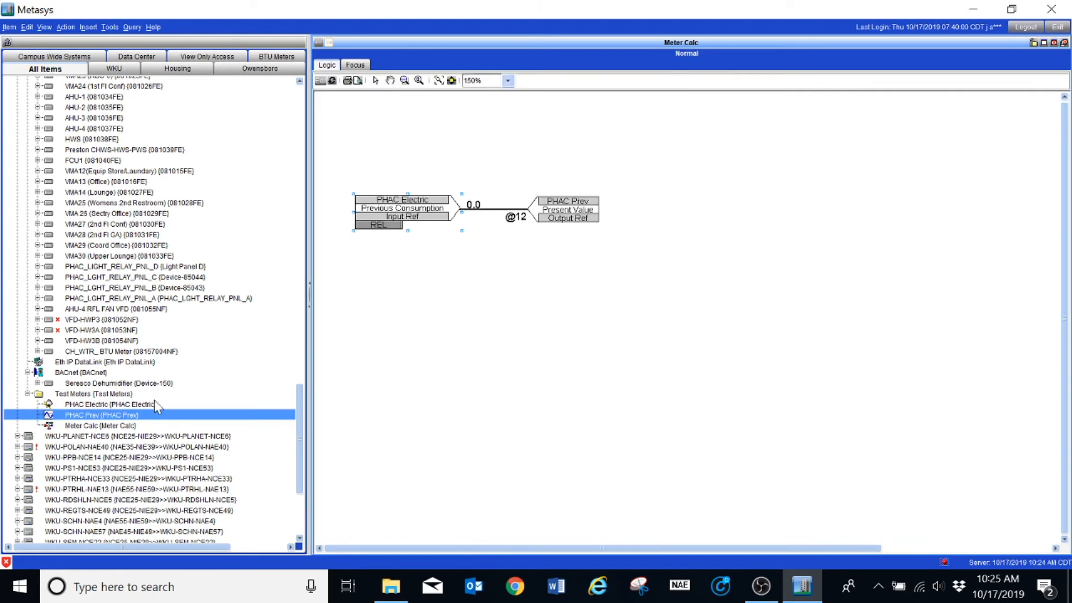
Examine the attributes of the PHAC Electric and PHAC_PWR_MTR1 pulse meters, then return to the Meter Calc logic.
double_click(149, 404)
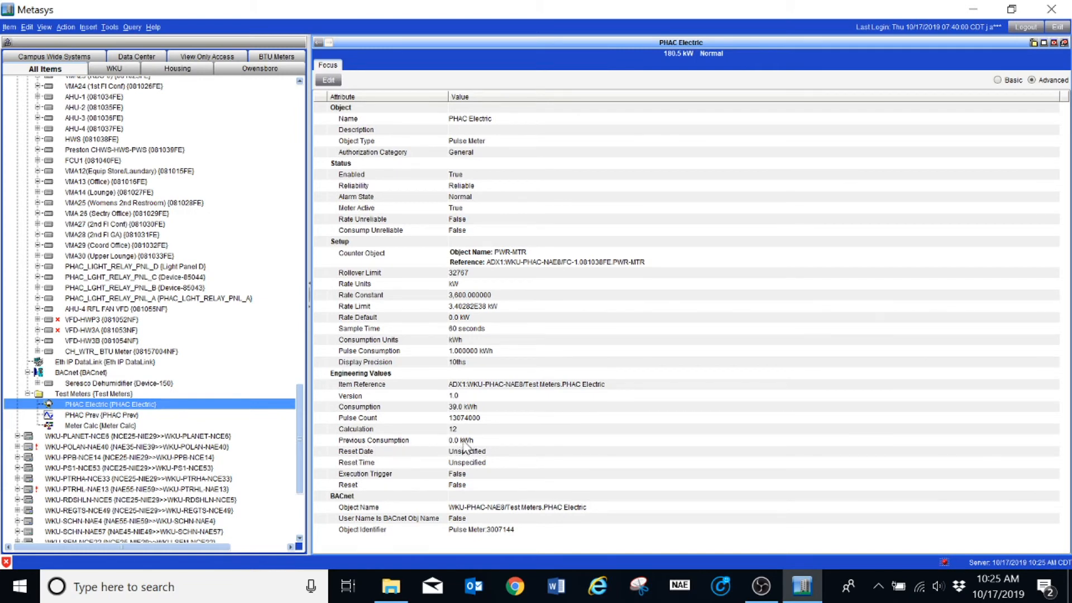
left_click_drag(300, 466, 329, 335)
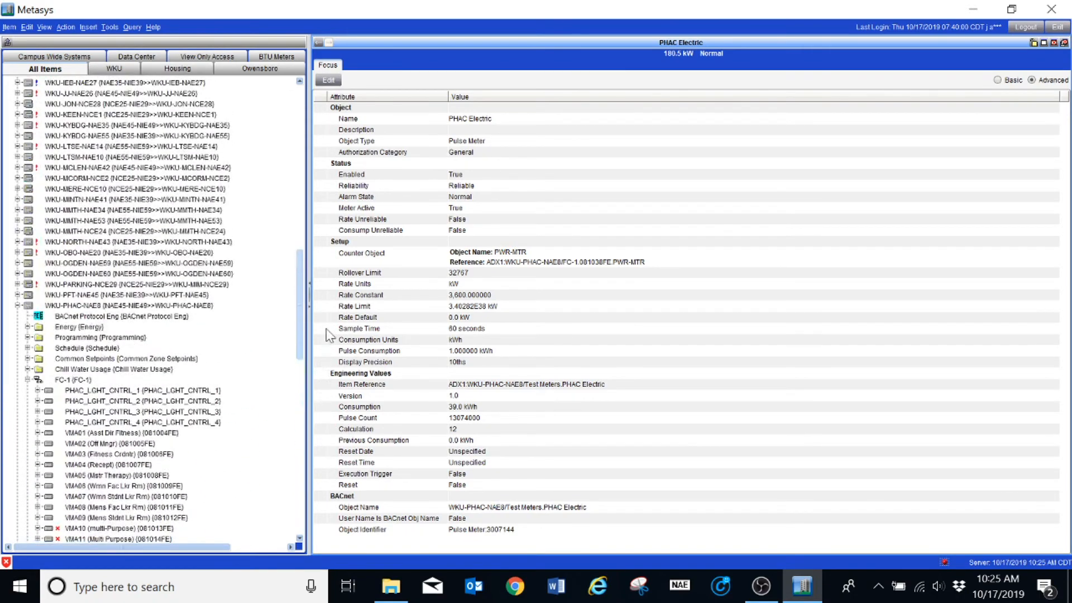
left_click(27, 327)
double_click(87, 391)
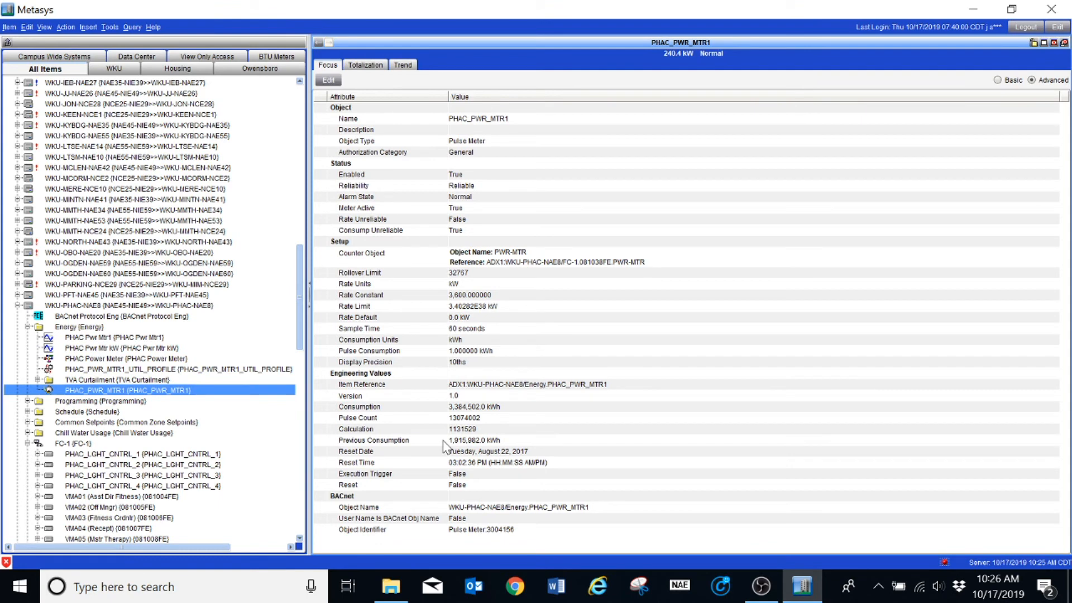
left_click(318, 43)
left_click(319, 44)
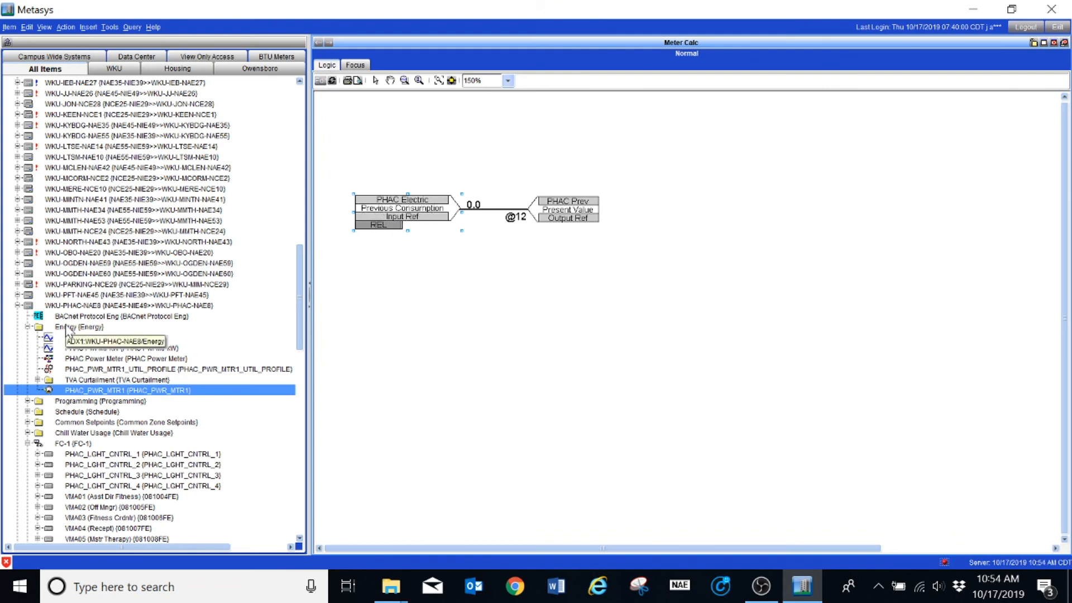
Open the existing Meter Calc program in the PFT-NAE45 Test Meters folder for reference.
left_click(66, 327)
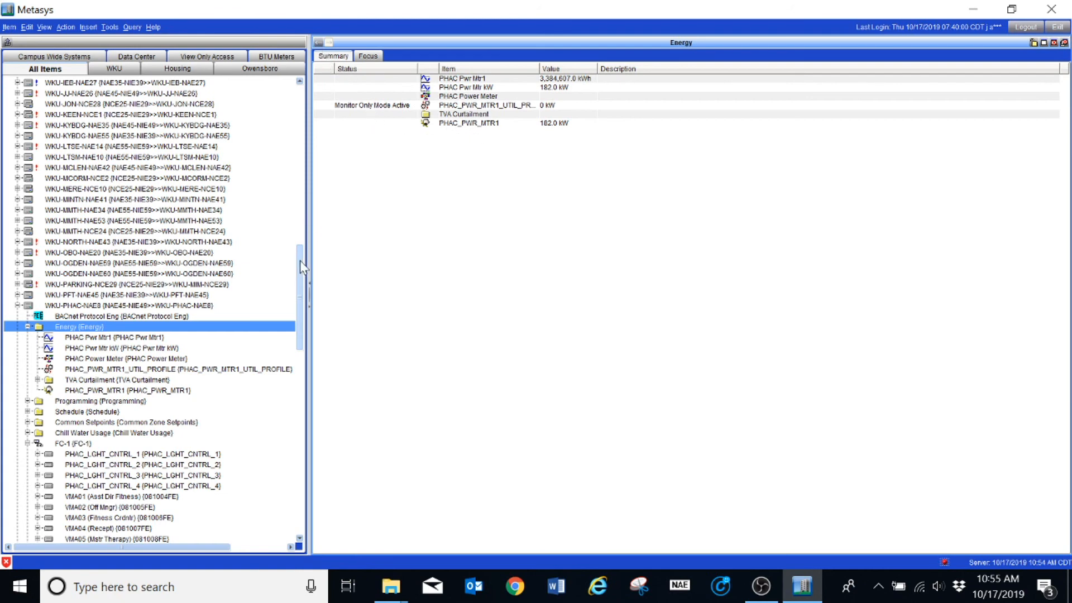
left_click_drag(300, 260, 301, 259)
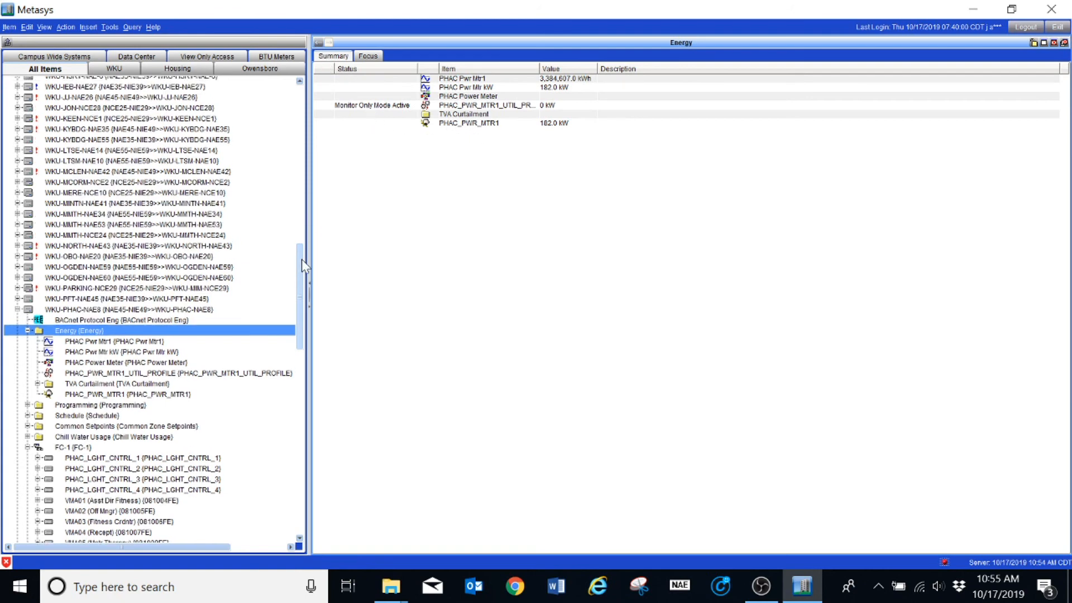
left_click(17, 298)
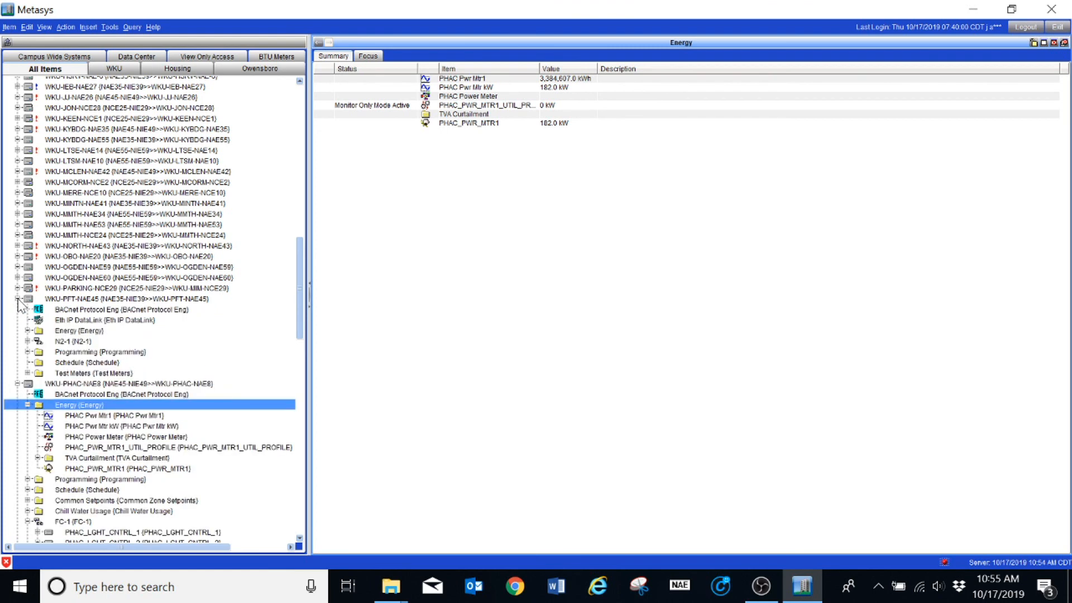
left_click(26, 372)
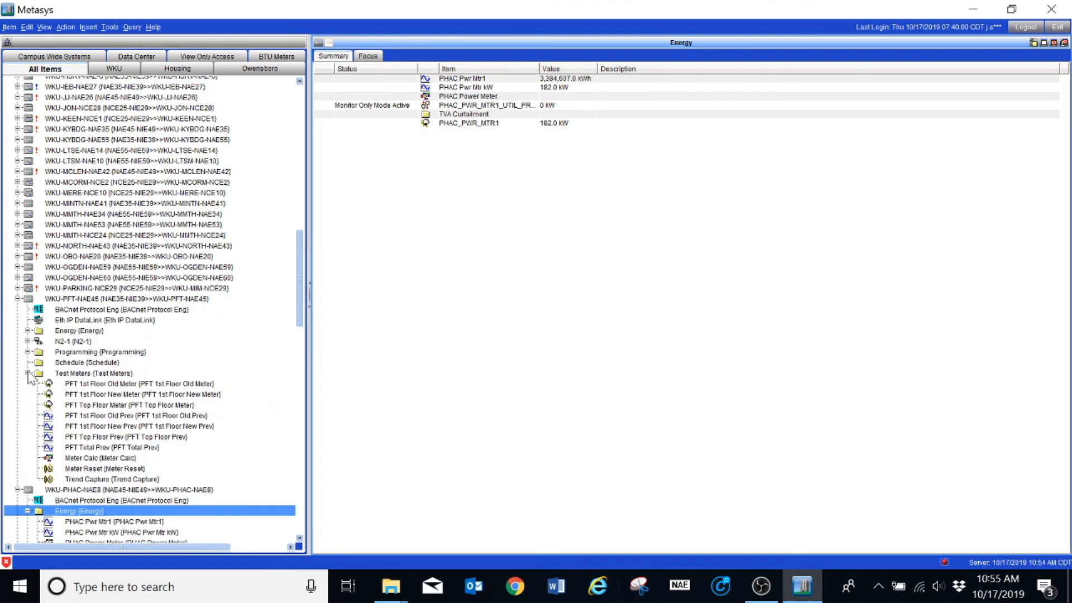
left_click(72, 459)
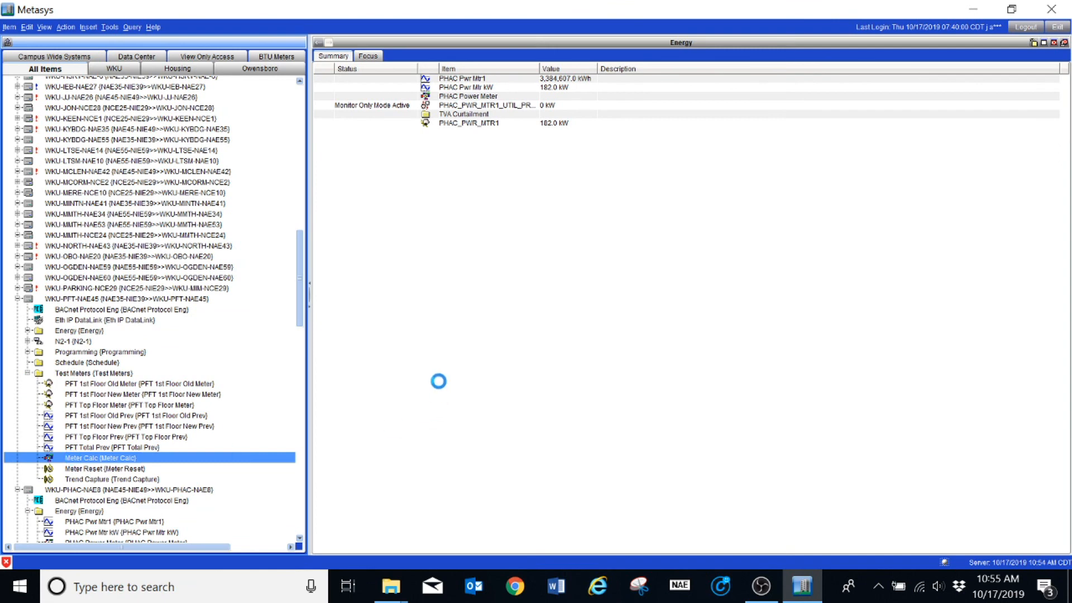